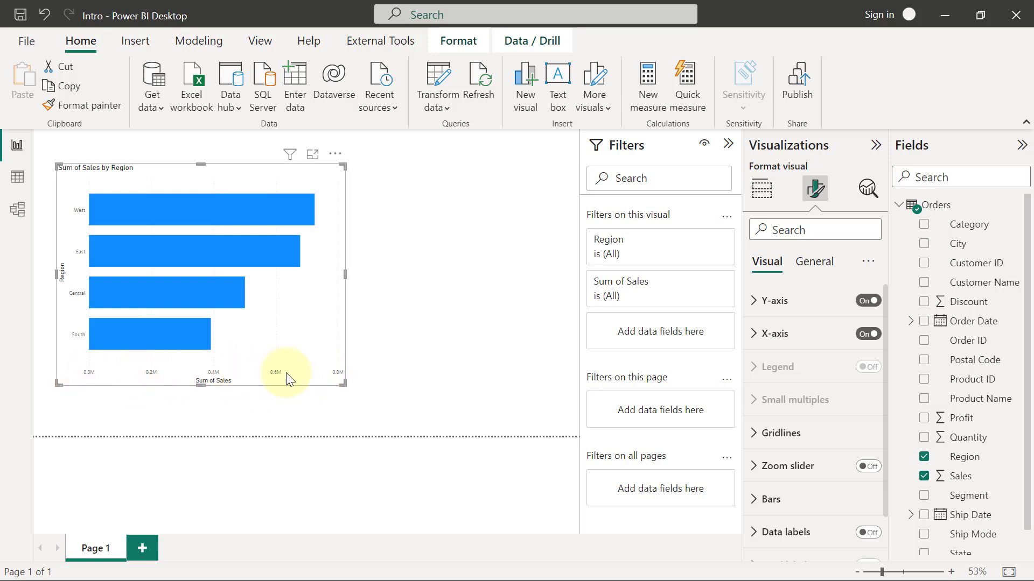
- Change the X-axis value label font size from 9 to 12 in Segoe UI
{"action": "left_click", "coordinate": [752, 337]}
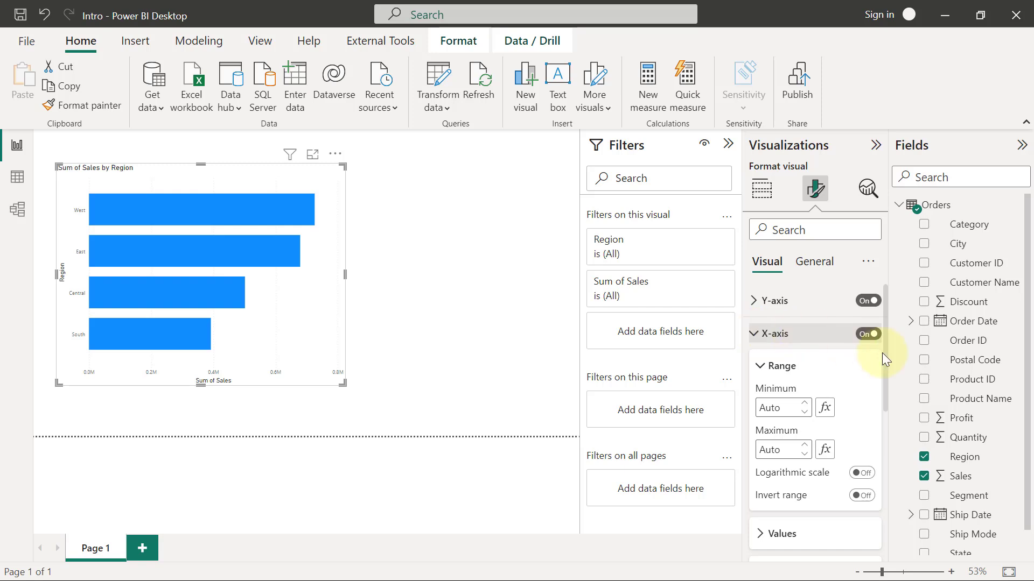
{"action": "left_click_drag", "start_coordinate": [884, 349], "coordinate": [883, 395]}
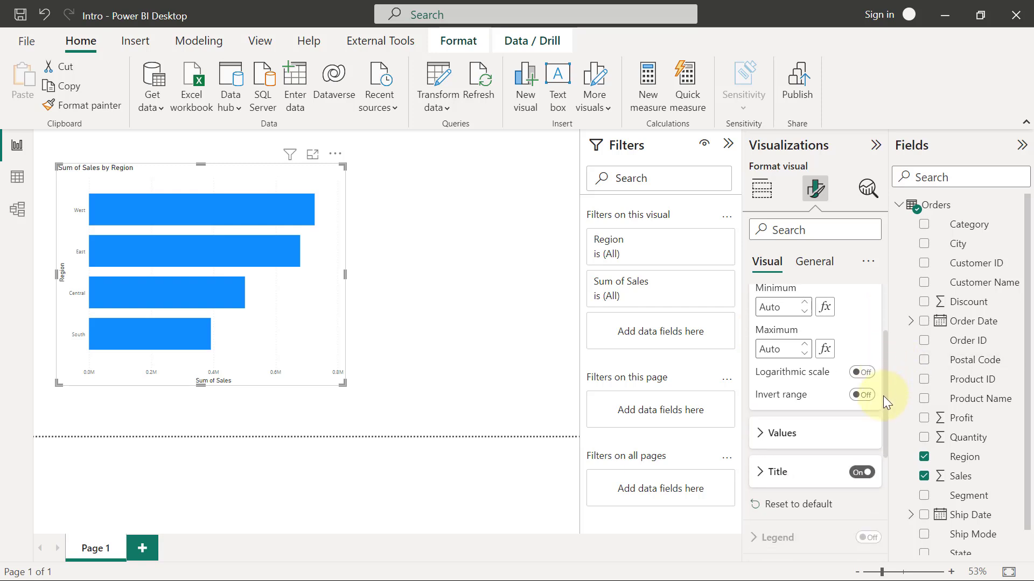
{"action": "left_click", "coordinate": [762, 433]}
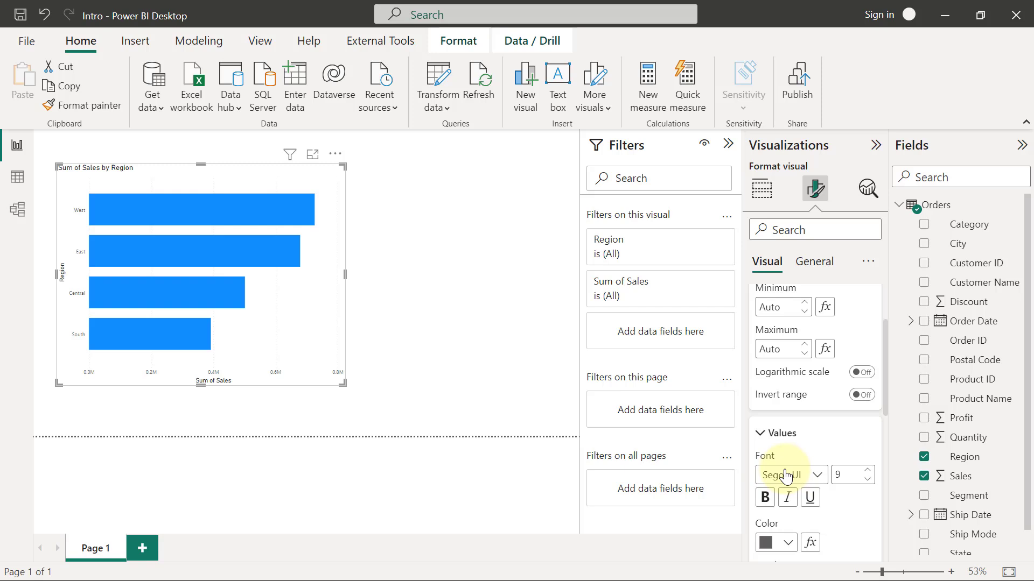
{"action": "double_click", "coordinate": [838, 476]}
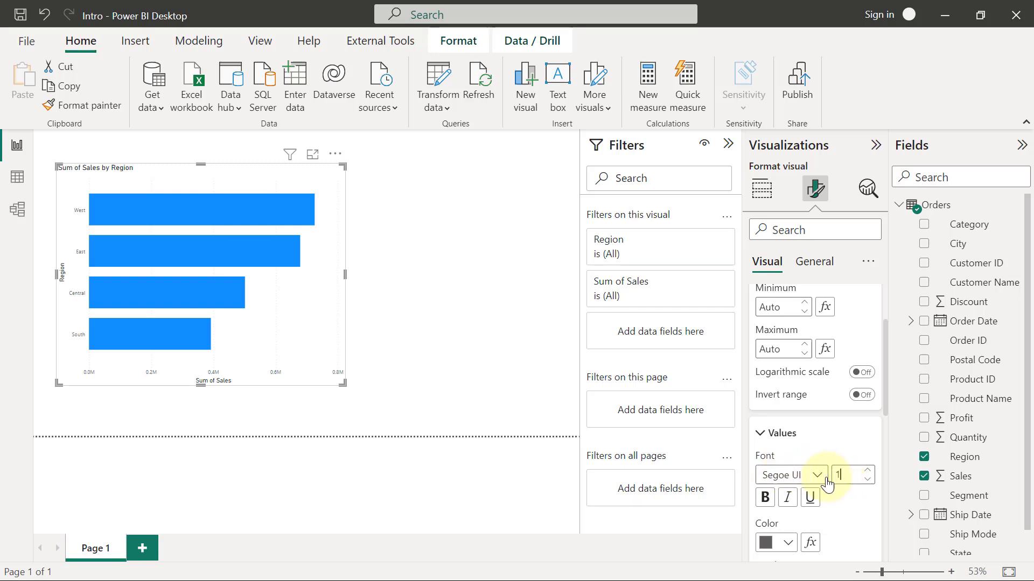
{"action": "type", "text": "12"}
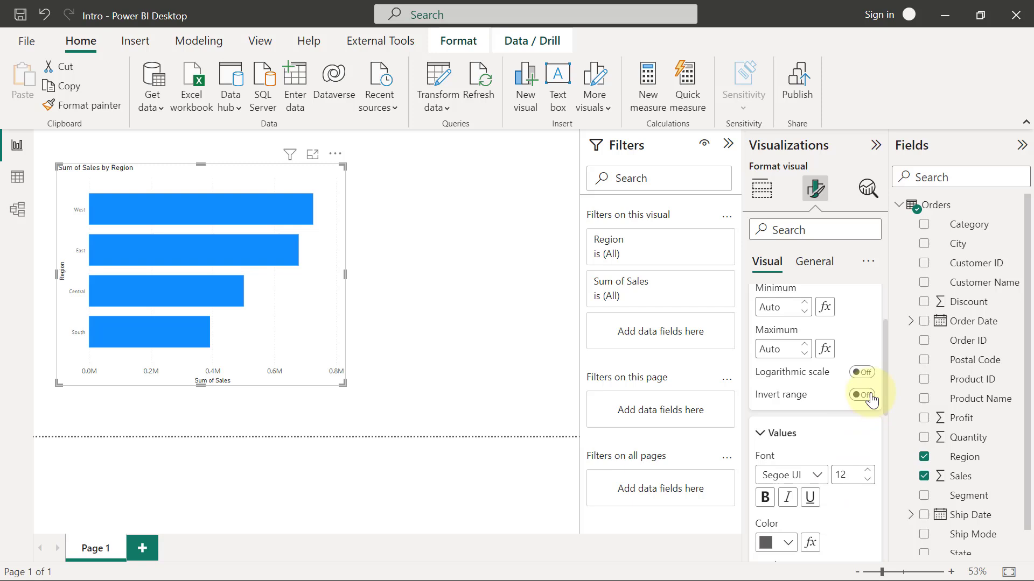
{"action": "left_click_drag", "start_coordinate": [887, 341], "coordinate": [887, 379]}
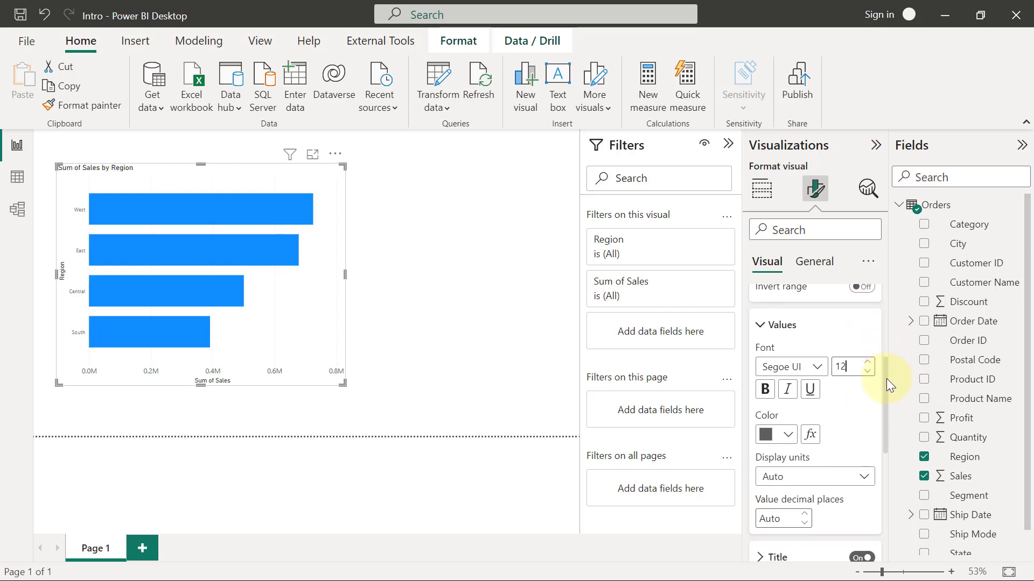
- Set the X-axis values' display units to Thousands so the axis reads 0K–800K
{"action": "left_click", "coordinate": [845, 479]}
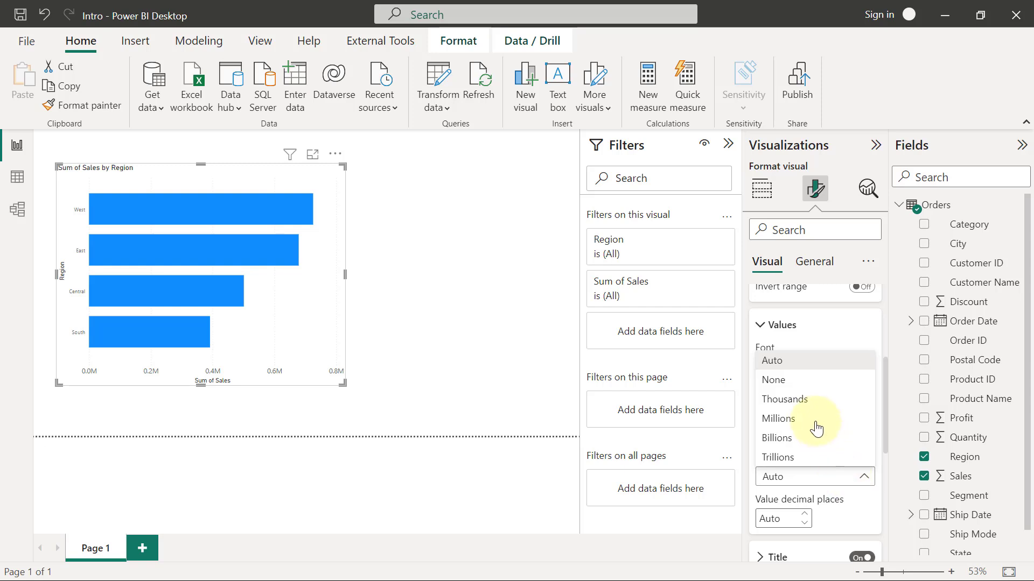
{"action": "left_click", "coordinate": [799, 403]}
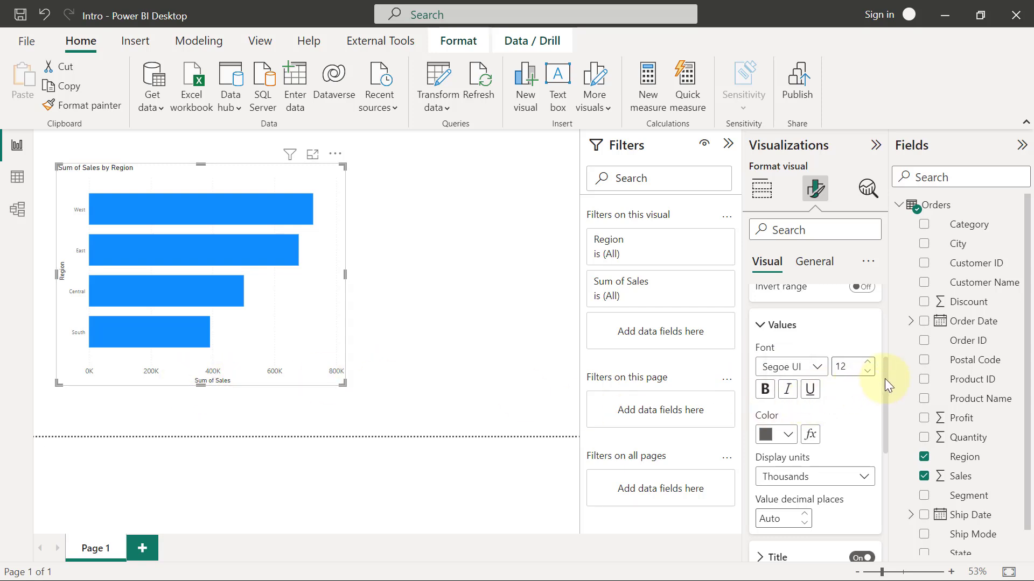
{"action": "left_click_drag", "start_coordinate": [887, 369], "coordinate": [886, 397]}
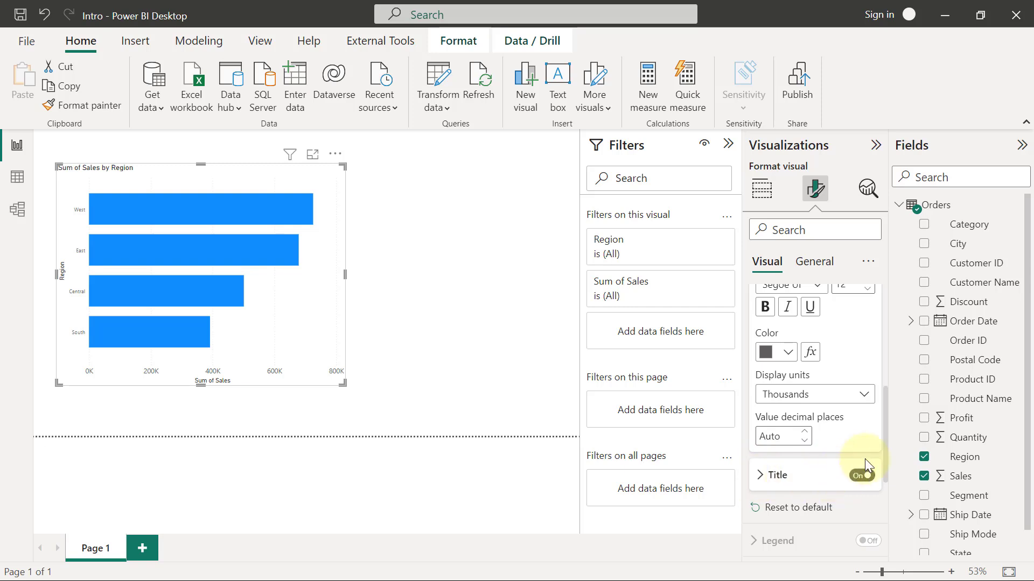
- Turn off the X-axis Sum of Sales title
{"action": "left_click_drag", "start_coordinate": [886, 435], "coordinate": [888, 341]}
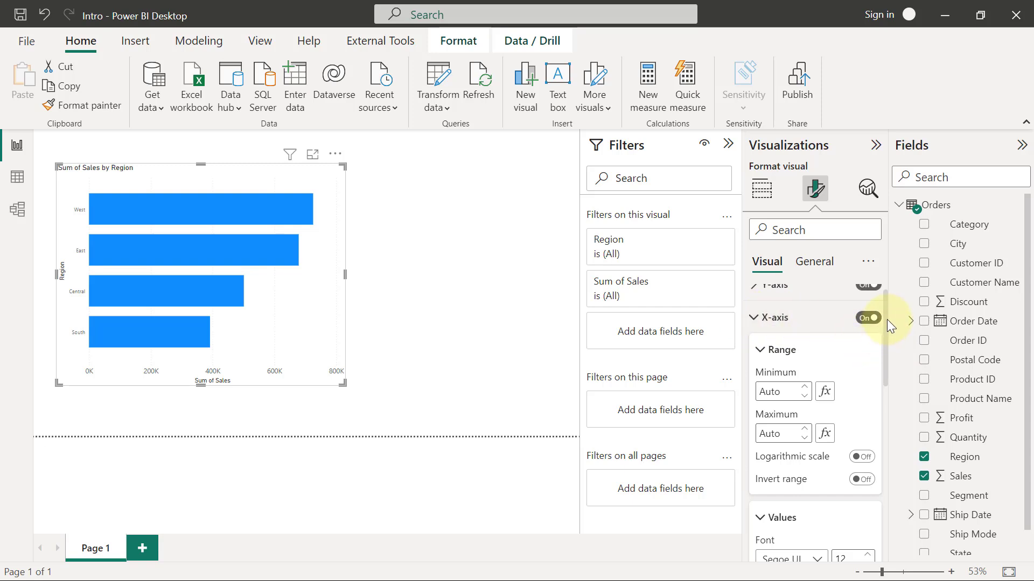
{"action": "left_click_drag", "start_coordinate": [887, 319], "coordinate": [886, 432]}
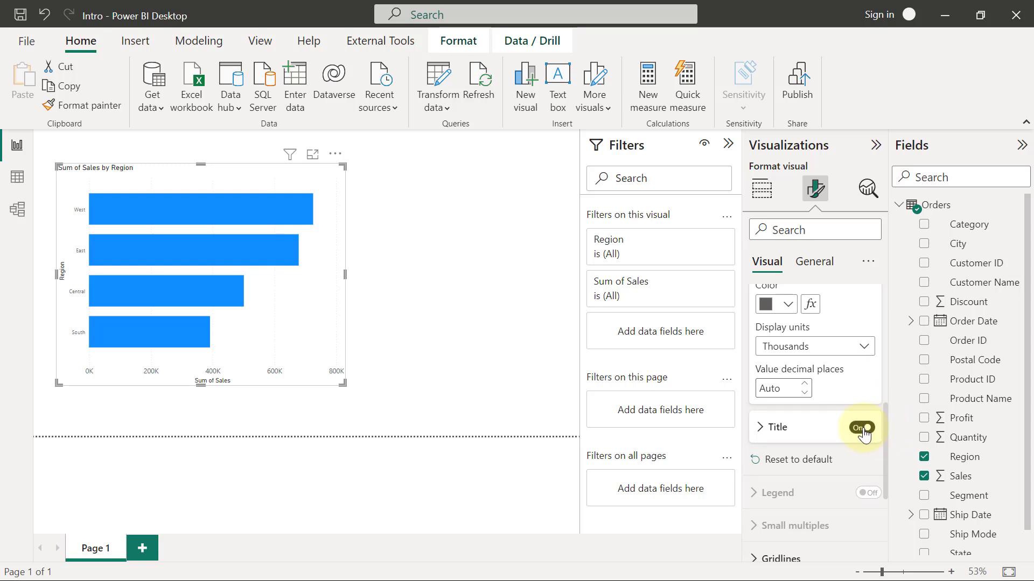
{"action": "left_click", "coordinate": [864, 434]}
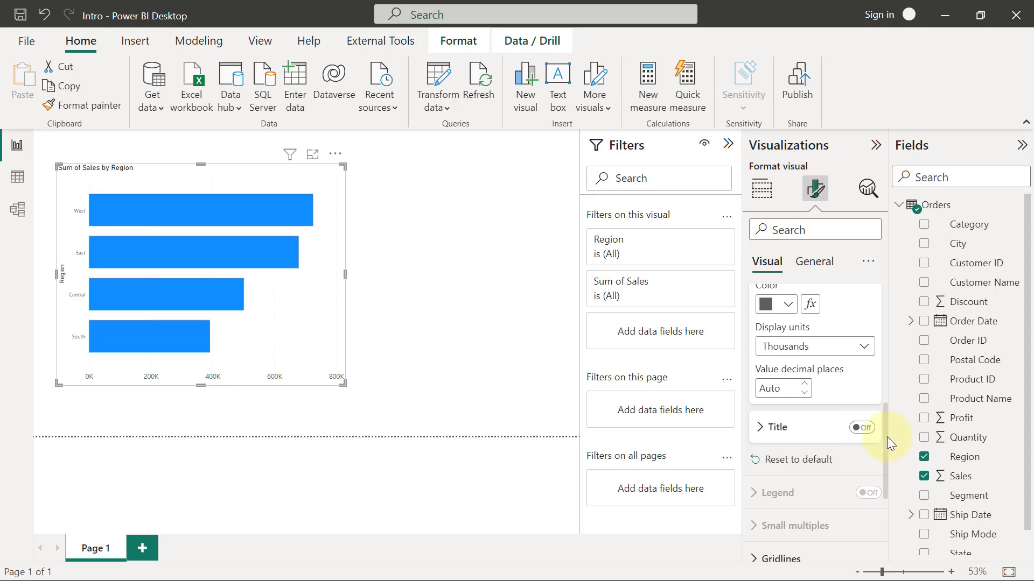
{"action": "scroll", "coordinate": [886, 437], "scroll_direction": "up", "scroll_amount": 5}
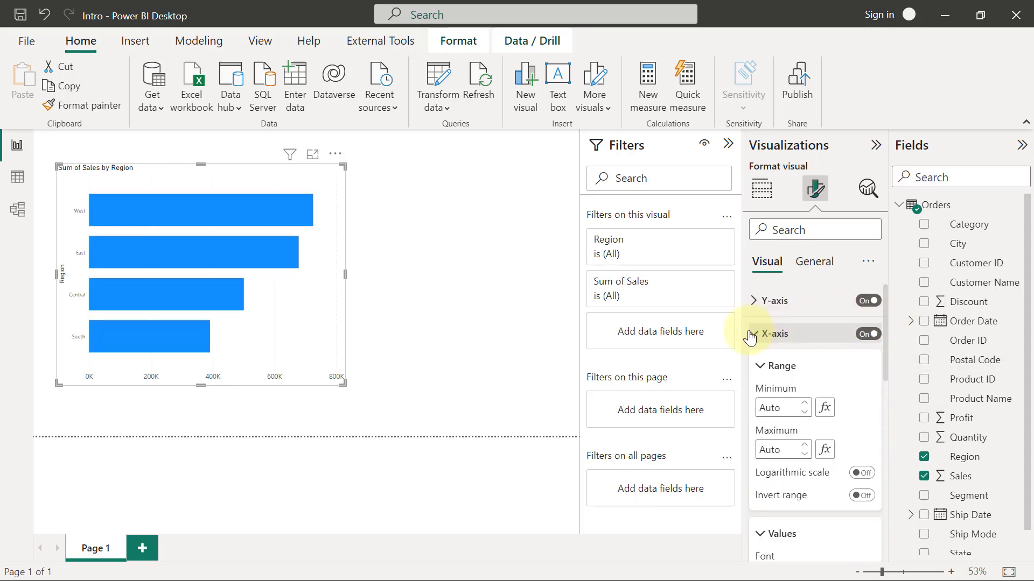
- Change the Y-axis region label font size from 9 to 12
{"action": "left_click", "coordinate": [751, 334]}
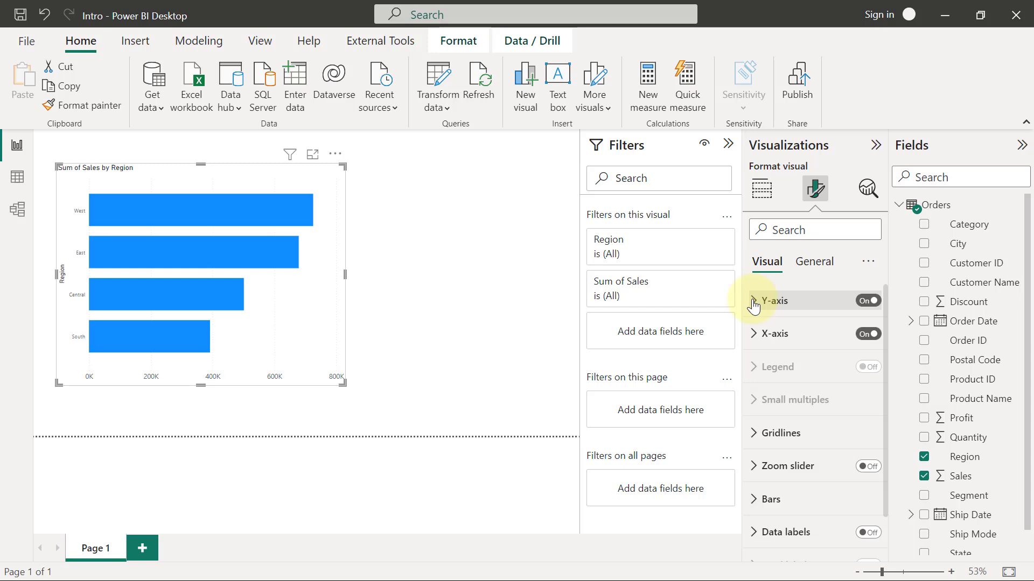
{"action": "left_click", "coordinate": [753, 303]}
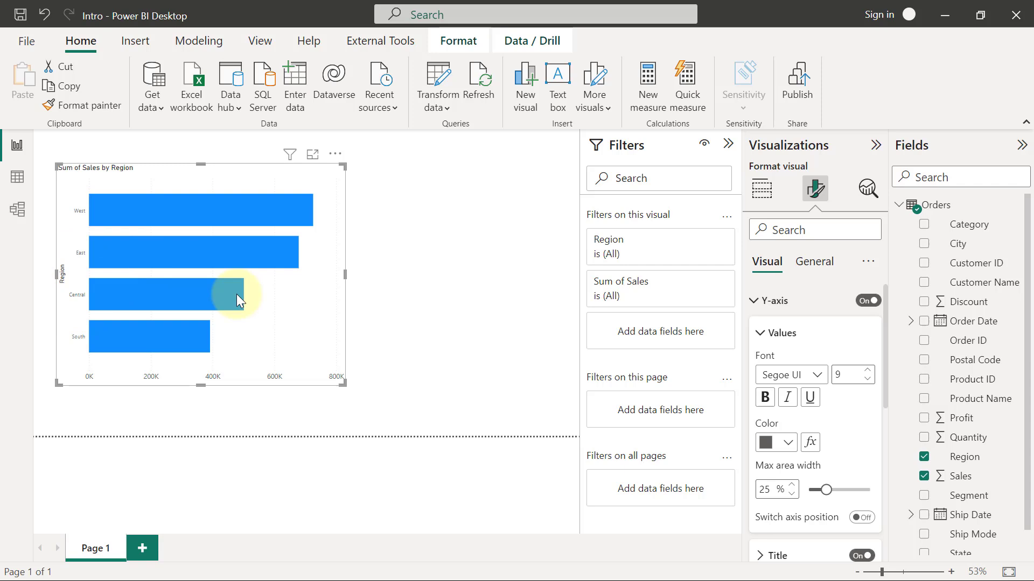
{"action": "double_click", "coordinate": [850, 378]}
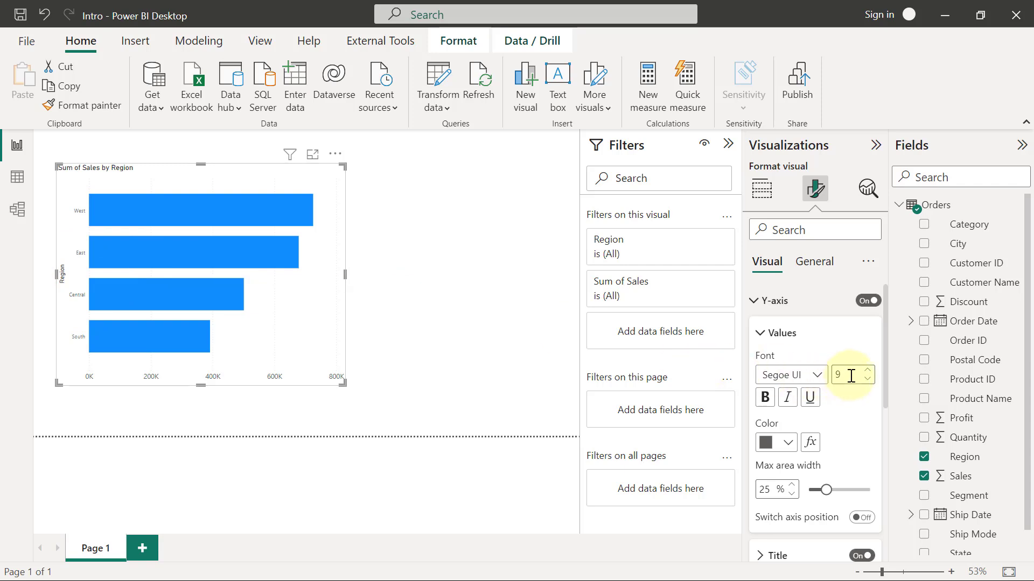
{"action": "type", "text": "12"}
{"action": "left_click_drag", "start_coordinate": [886, 341], "coordinate": [886, 372]}
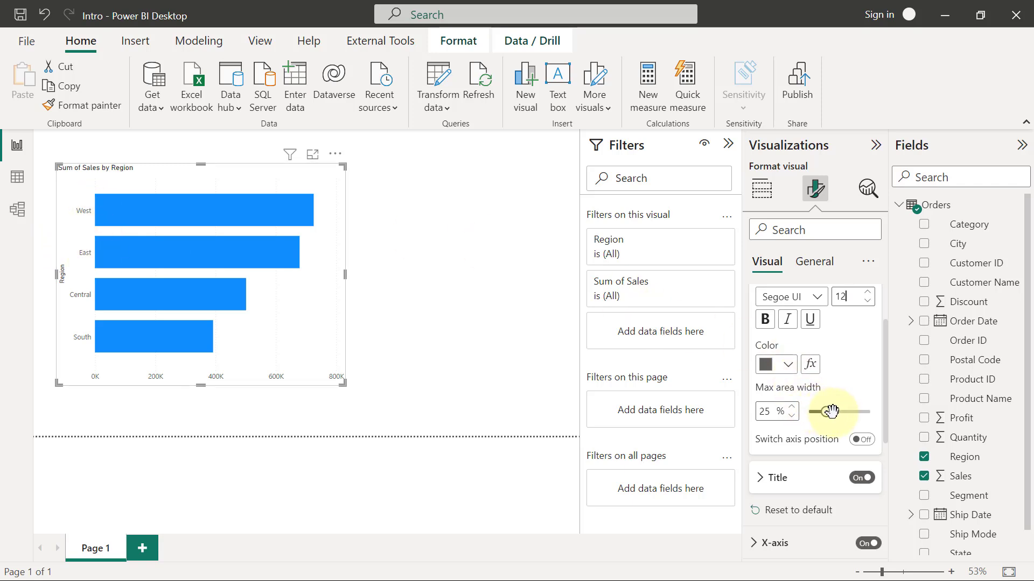
- Try widening the Y-axis max area width, leaving it at 25%
{"action": "left_click_drag", "start_coordinate": [824, 412], "coordinate": [863, 414]}
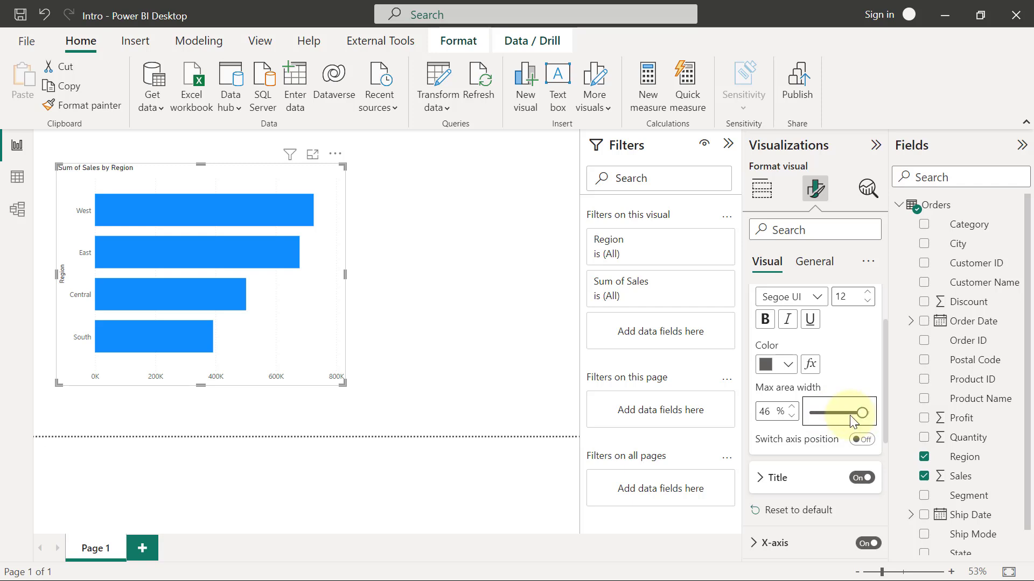
{"action": "scroll", "coordinate": [858, 411], "scroll_direction": "down", "scroll_amount": 3}
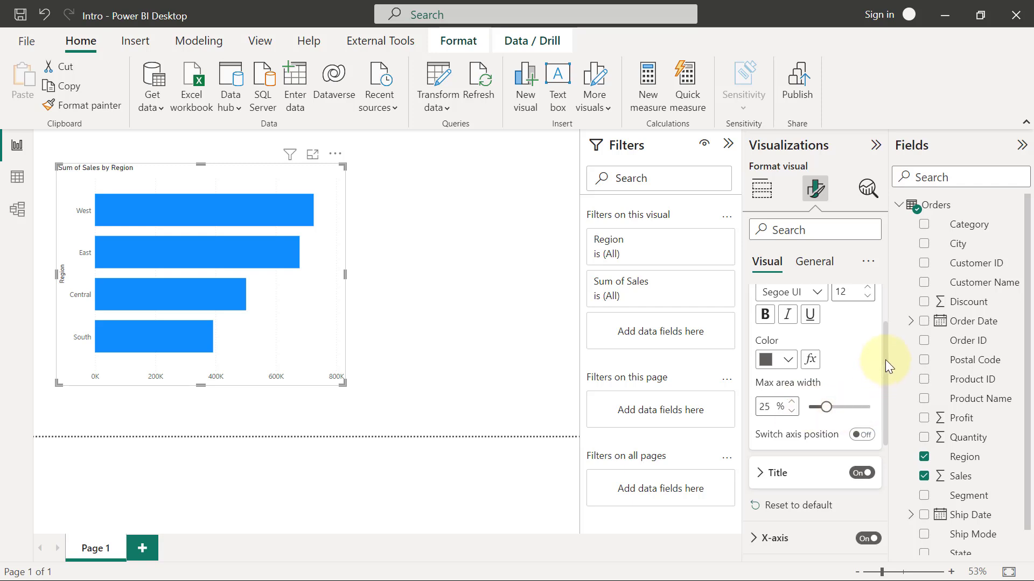
{"action": "scroll", "coordinate": [881, 323], "scroll_direction": "up", "scroll_amount": 3}
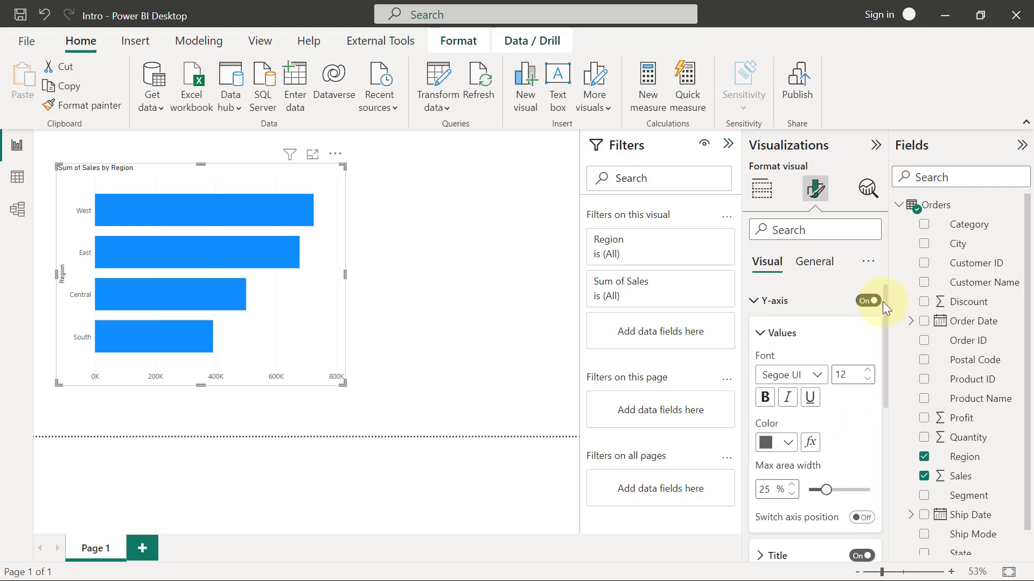
- Try a zoom slider starting near 300K, restore the full 0K–800K range, then remove it
{"action": "left_click", "coordinate": [760, 302]}
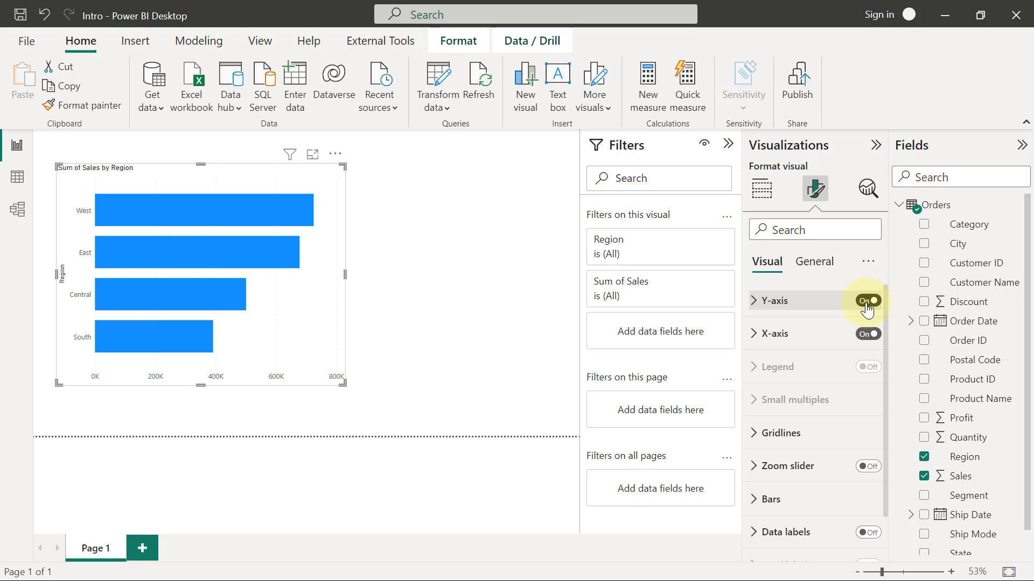
{"action": "left_click", "coordinate": [868, 467]}
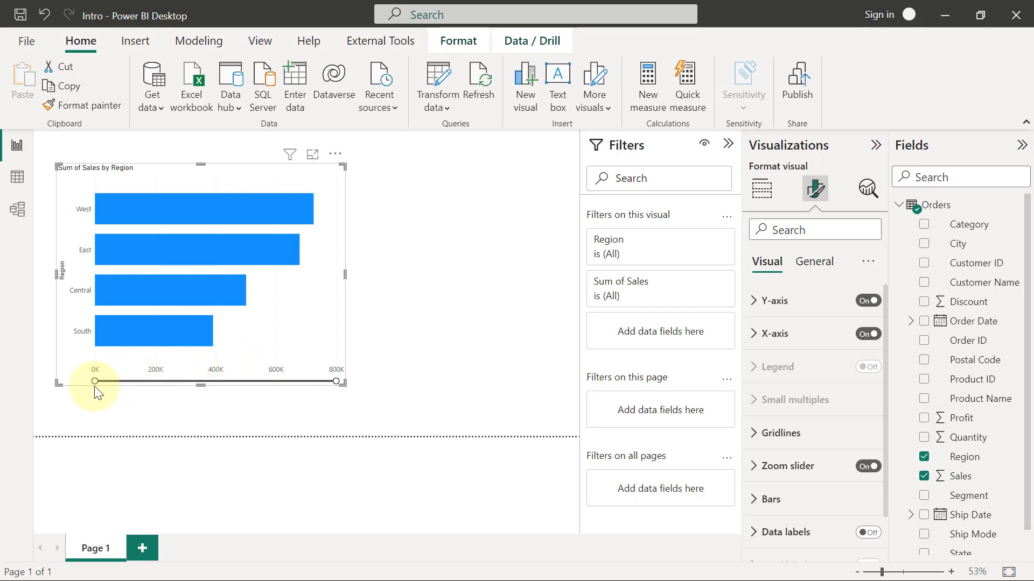
{"action": "left_click_drag", "start_coordinate": [93, 380], "coordinate": [200, 381]}
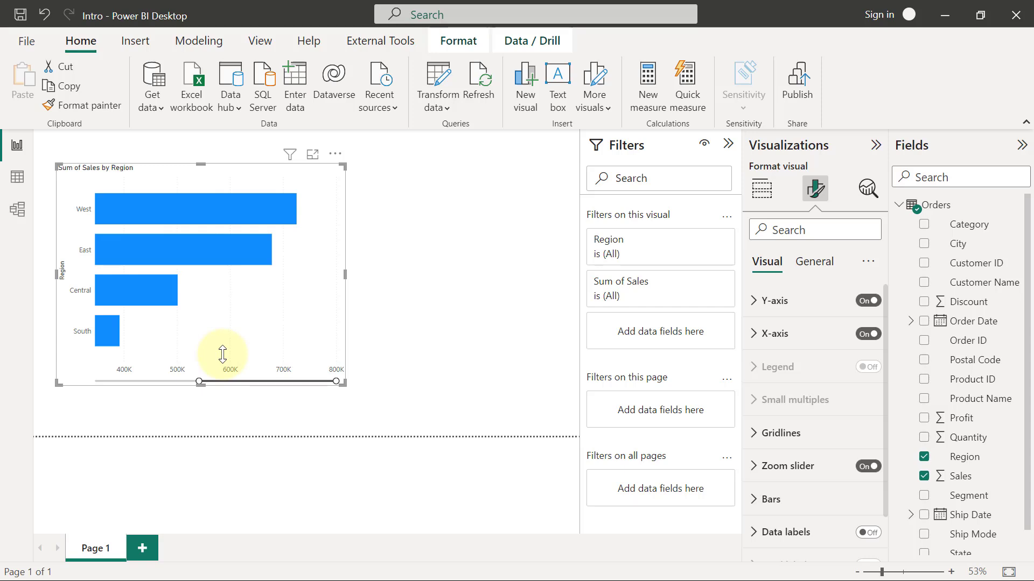
{"action": "left_click_drag", "start_coordinate": [200, 381], "coordinate": [69, 373]}
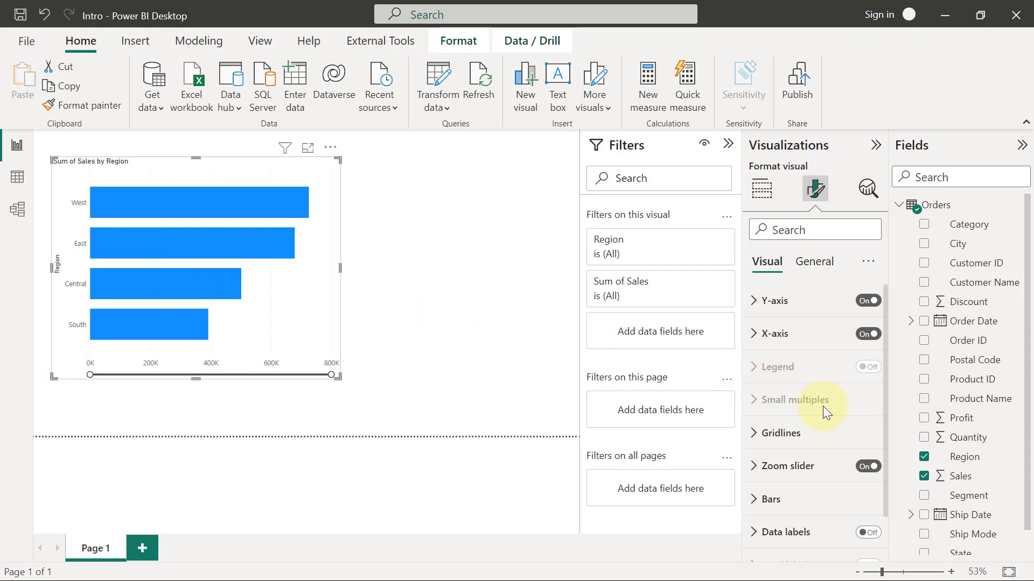
{"action": "left_click", "coordinate": [866, 466]}
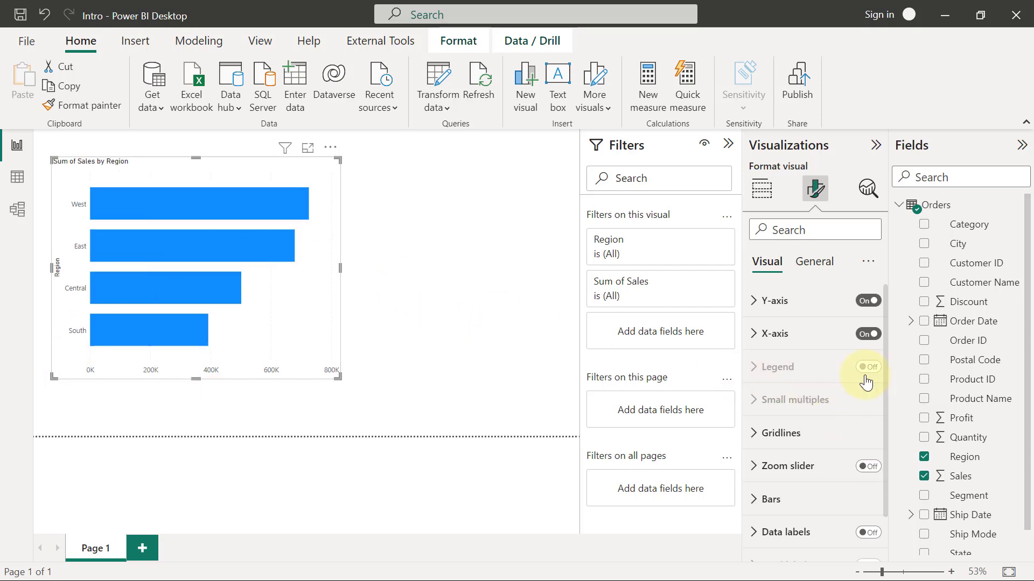
- Set the default bar colour to grey
{"action": "left_click", "coordinate": [756, 503]}
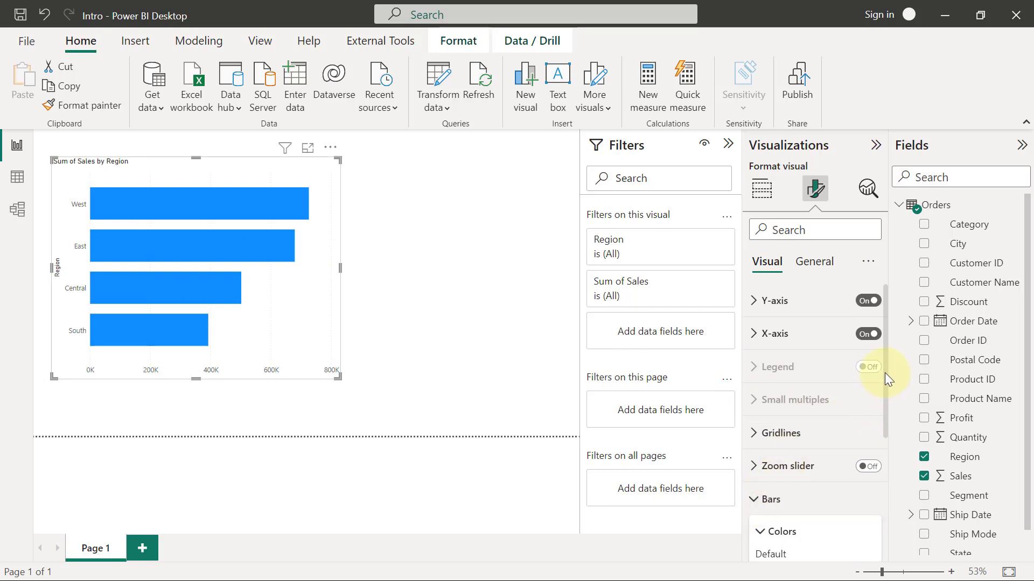
{"action": "left_click_drag", "start_coordinate": [884, 373], "coordinate": [879, 453]}
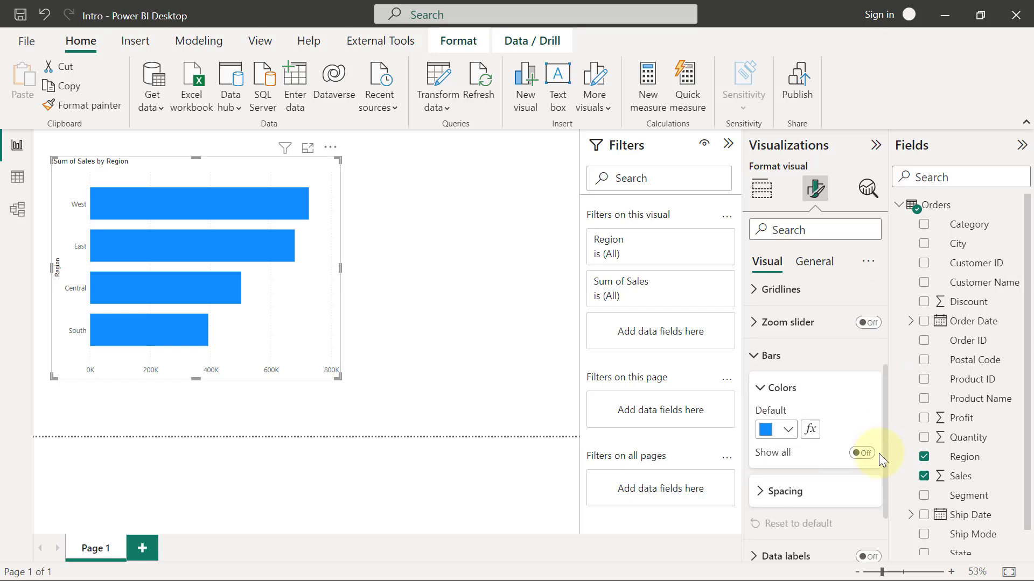
{"action": "left_click", "coordinate": [789, 431]}
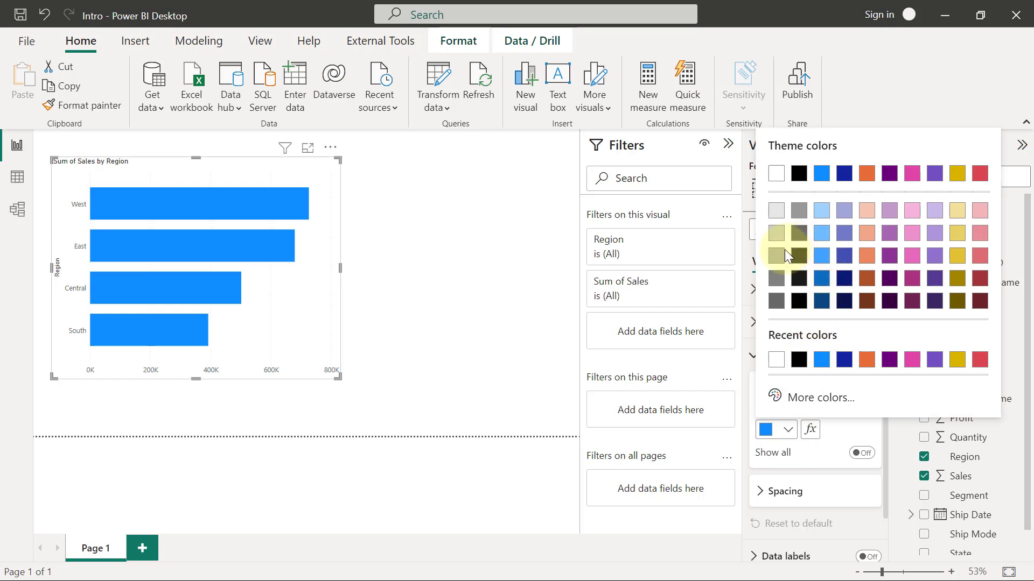
{"action": "left_click", "coordinate": [782, 251]}
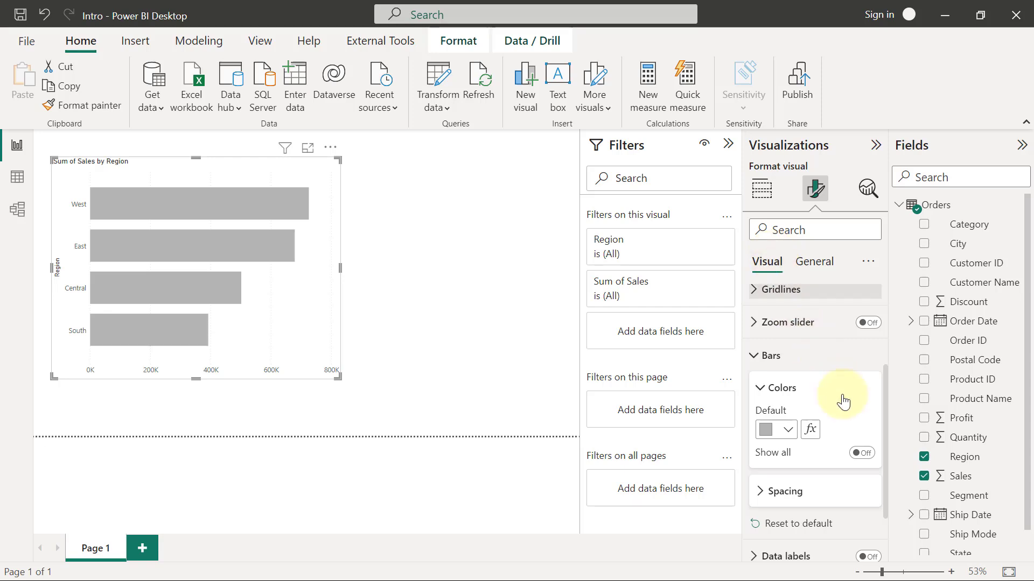
- Colour the East bar light blue and turn on data labels
{"action": "left_click", "coordinate": [861, 454]}
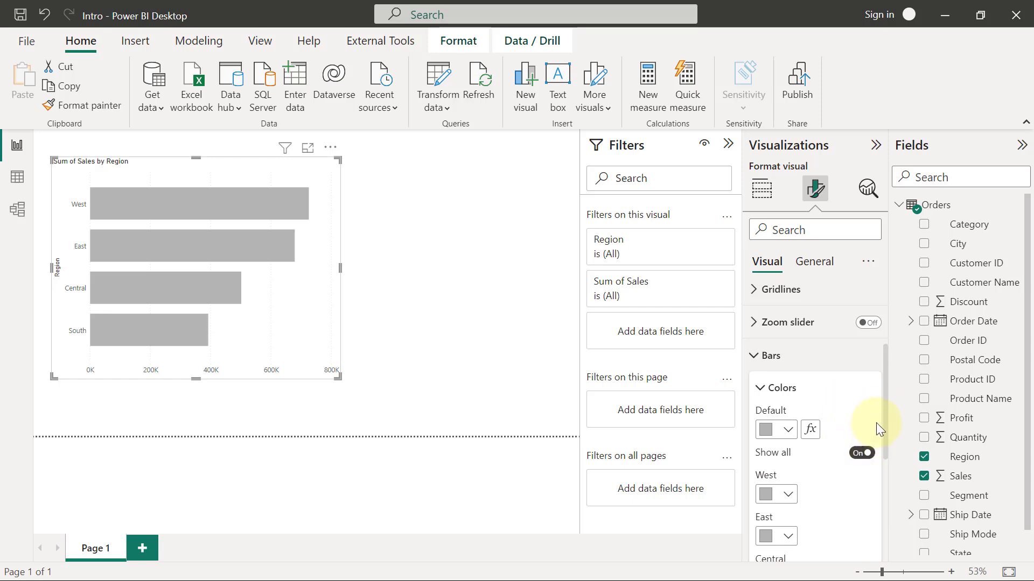
{"action": "left_click_drag", "start_coordinate": [886, 390], "coordinate": [887, 438]}
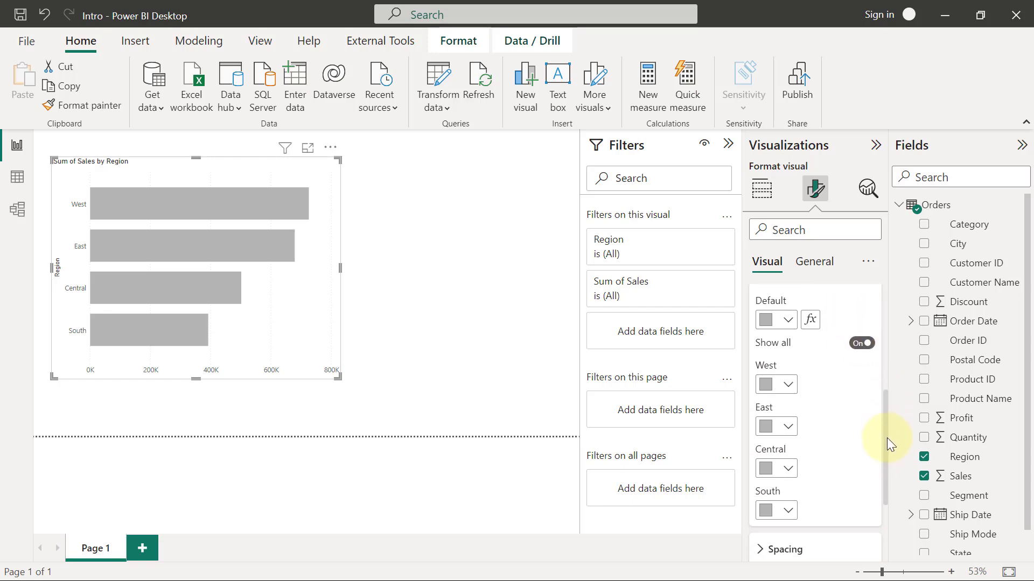
{"action": "left_click", "coordinate": [789, 423]}
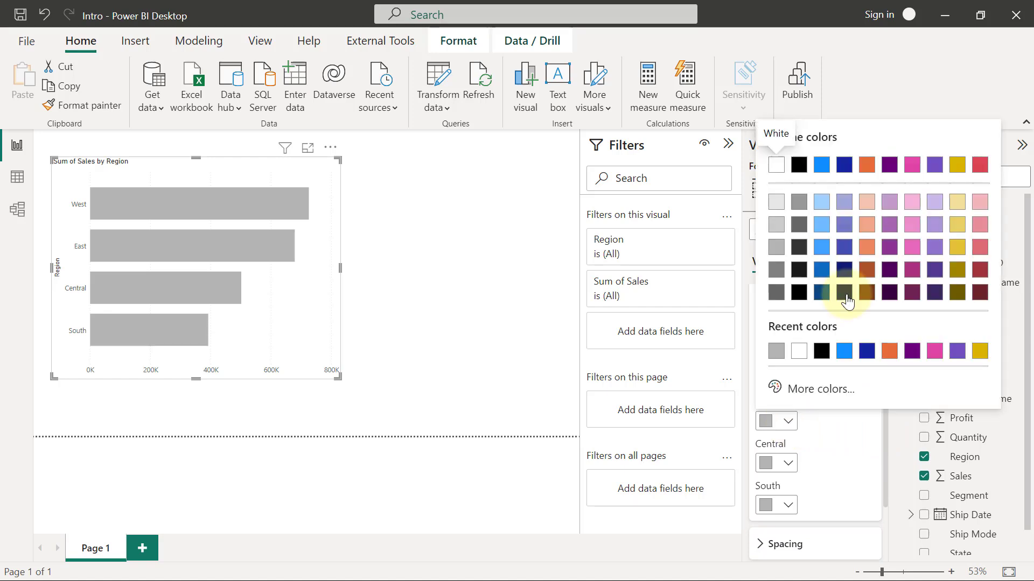
{"action": "left_click", "coordinate": [821, 234]}
{"action": "left_click_drag", "start_coordinate": [885, 407], "coordinate": [884, 358]}
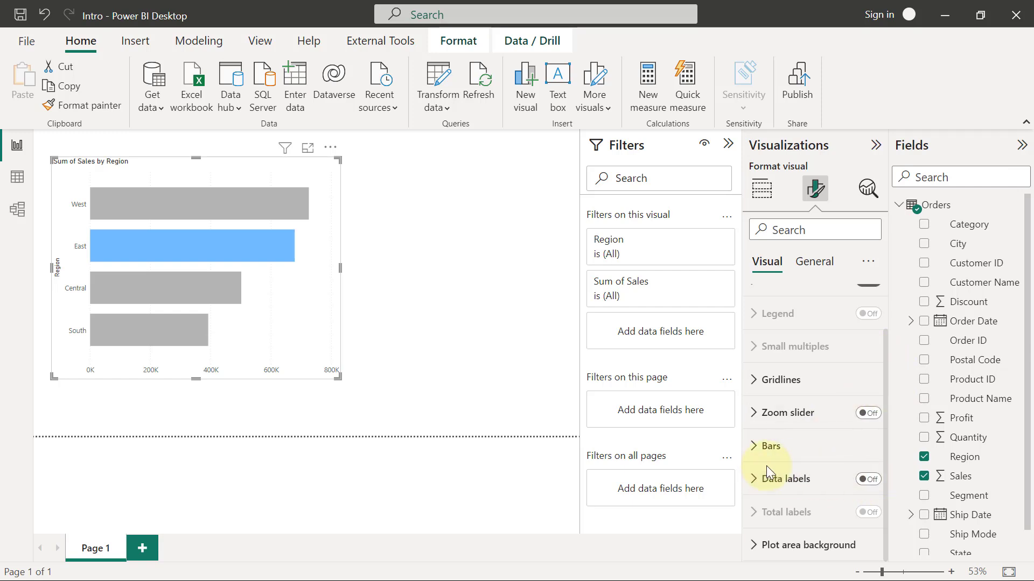
{"action": "left_click", "coordinate": [868, 479]}
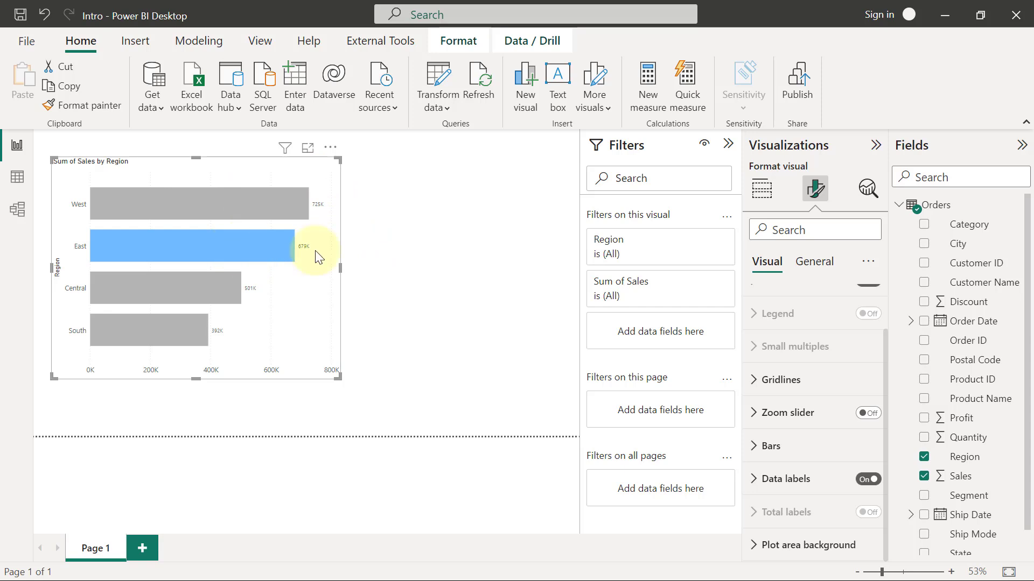
- Set the data label position to Inside base
{"action": "left_click", "coordinate": [756, 479]}
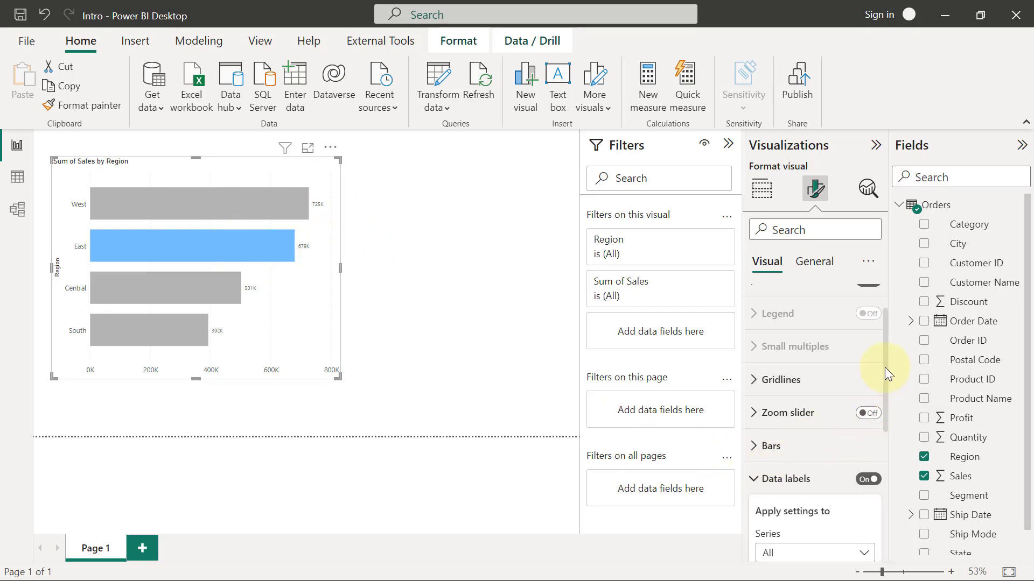
{"action": "left_click_drag", "start_coordinate": [885, 368], "coordinate": [885, 444]}
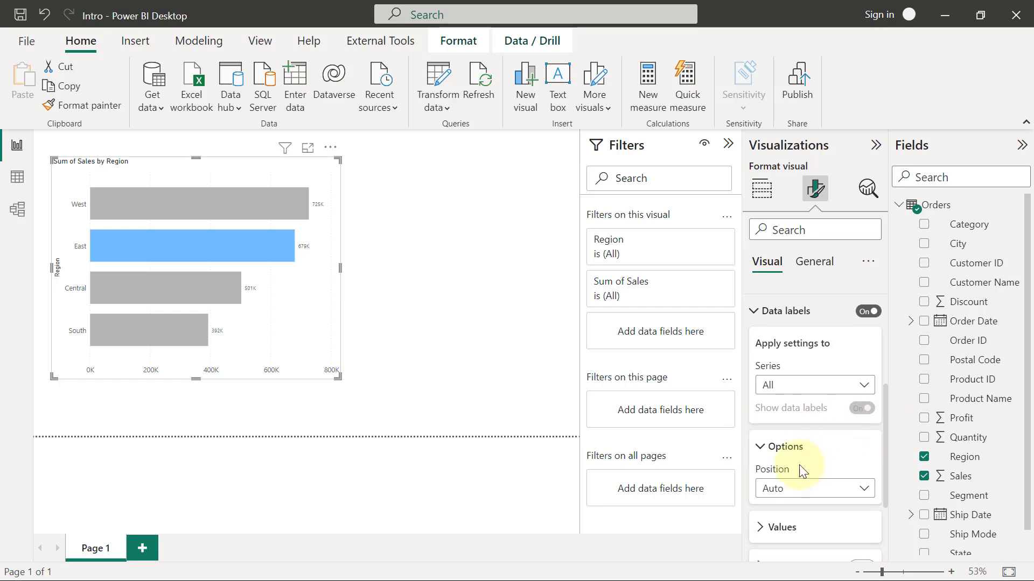
{"action": "left_click", "coordinate": [863, 492]}
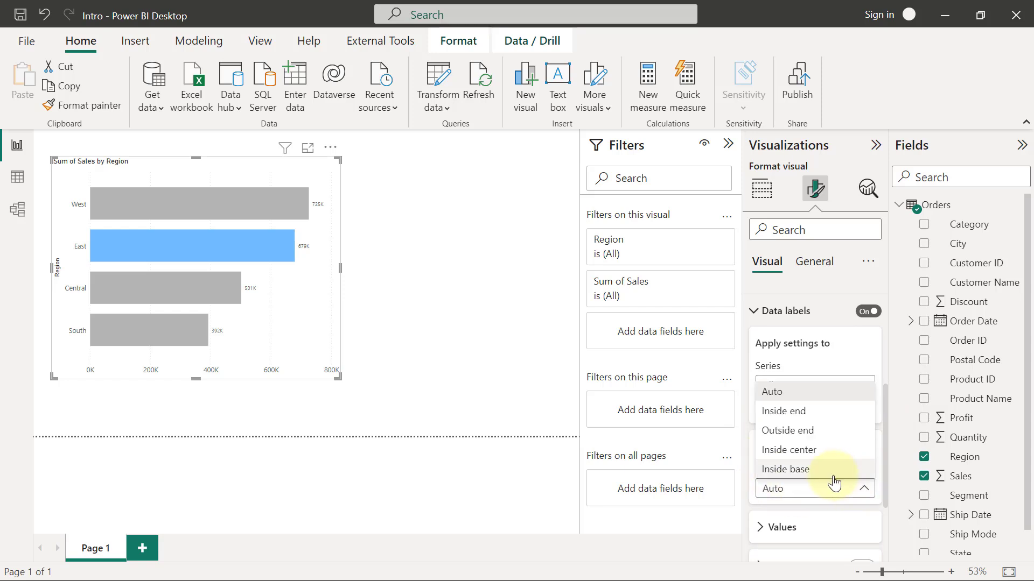
{"action": "left_click", "coordinate": [802, 472]}
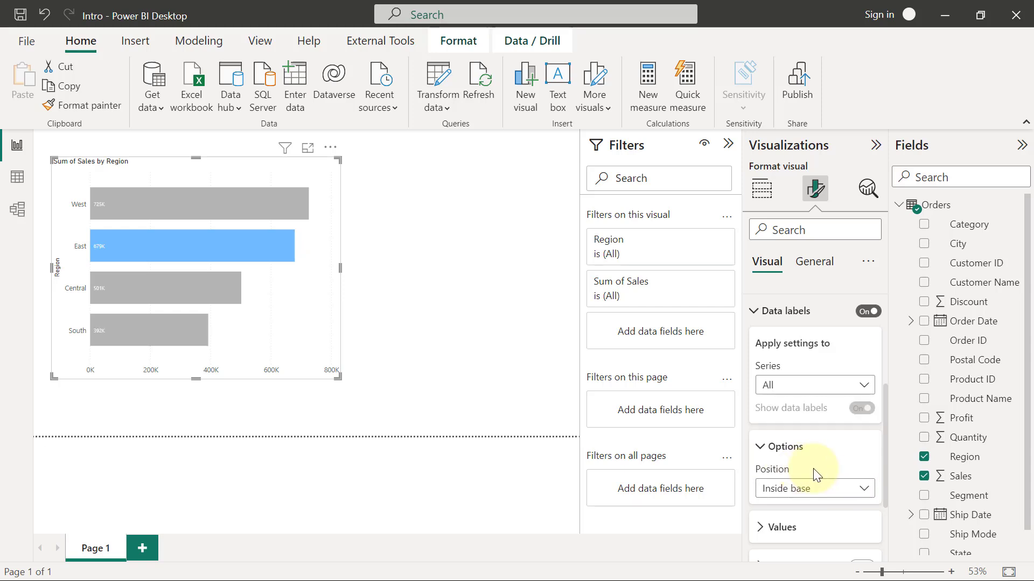
- Change the data label value font size from 9 to 12
{"action": "left_click_drag", "start_coordinate": [886, 411], "coordinate": [886, 449]}
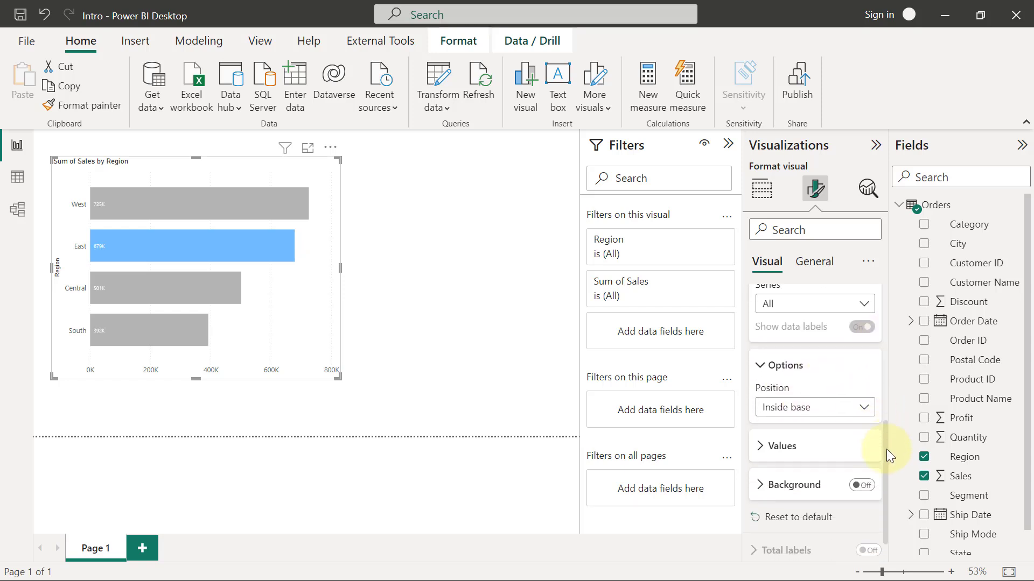
{"action": "left_click", "coordinate": [759, 445]}
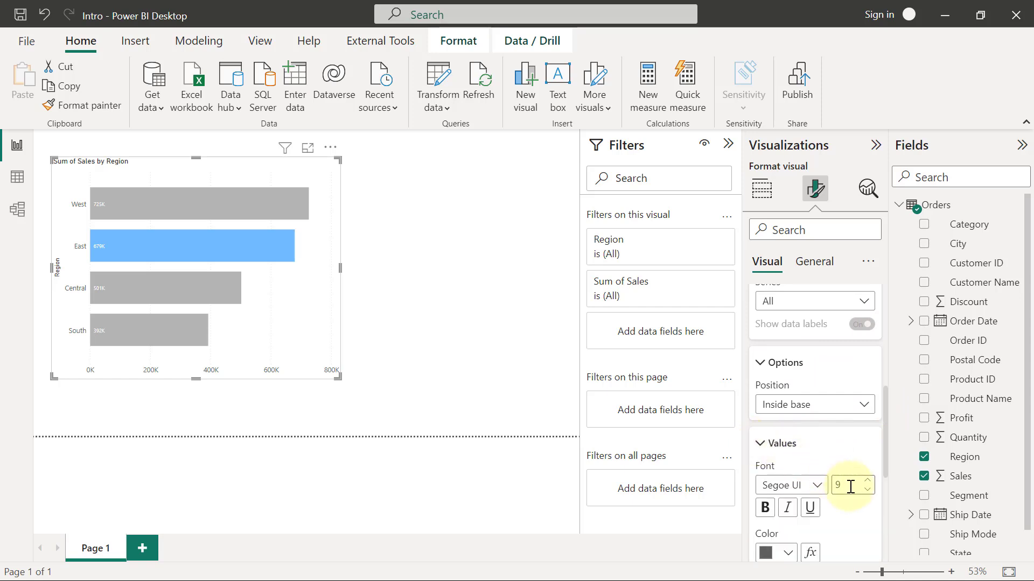
{"action": "left_click_drag", "start_coordinate": [850, 487], "coordinate": [834, 487]}
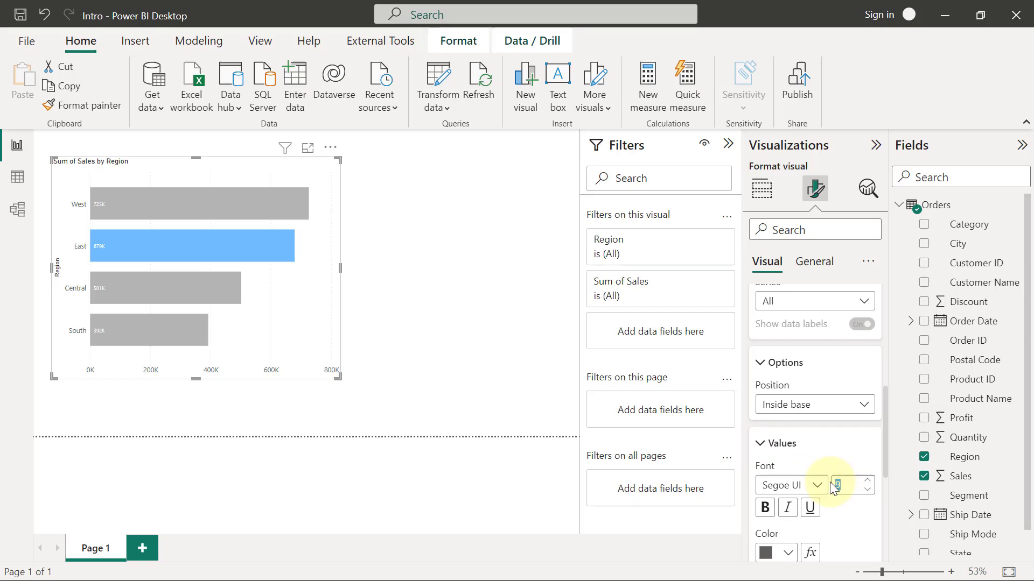
{"action": "type", "text": "12"}
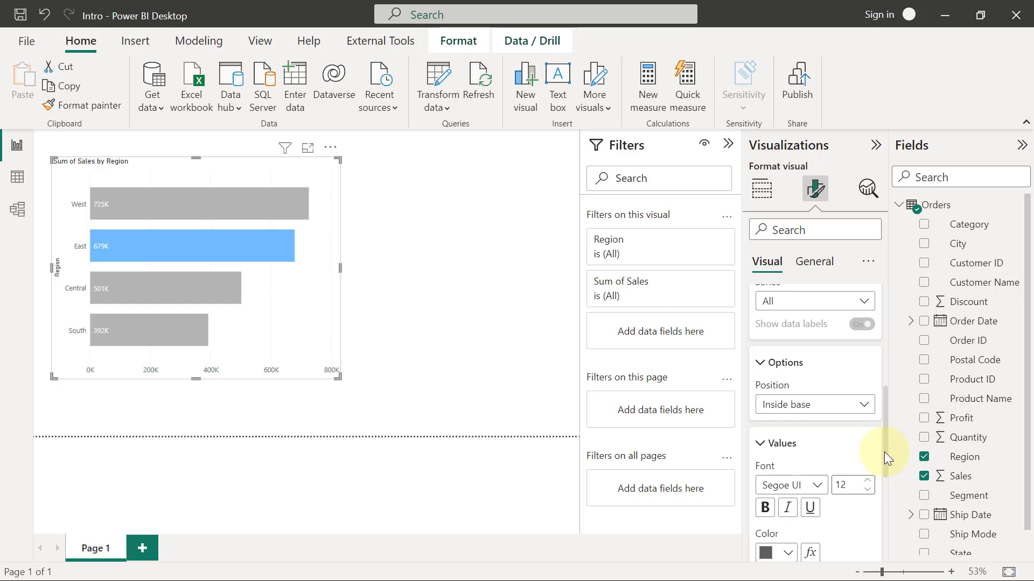
{"action": "left_click_drag", "start_coordinate": [884, 451], "coordinate": [886, 324]}
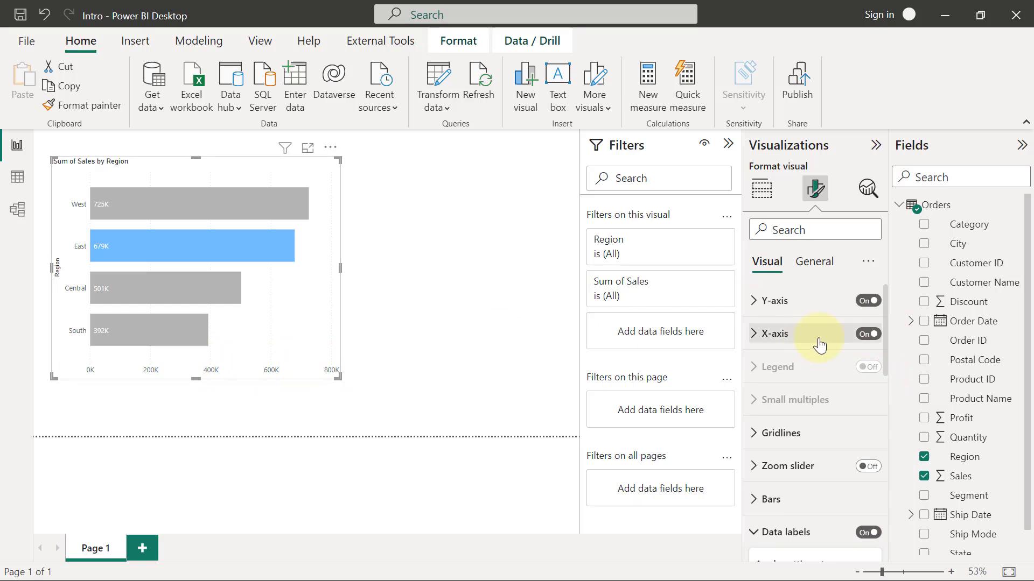
- Turn off the X-axis and show the visual's General formatting options
{"action": "left_click", "coordinate": [867, 335]}
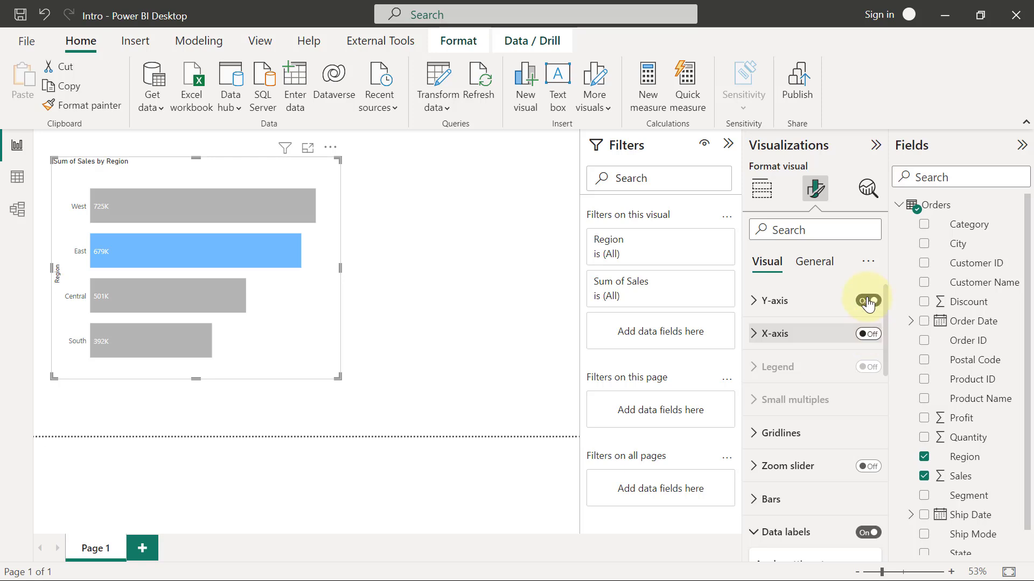
{"action": "left_click", "coordinate": [814, 263]}
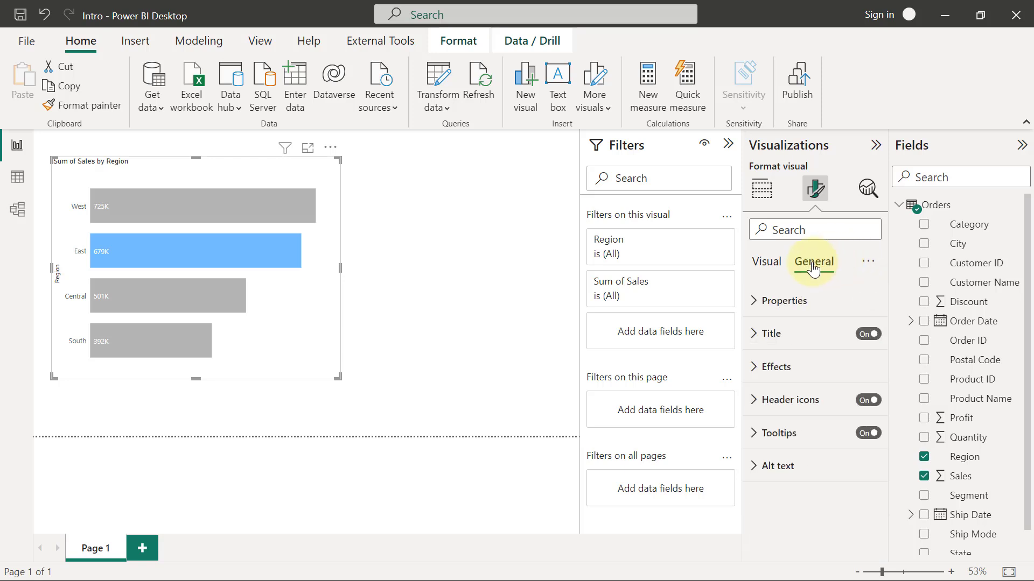
- Replace the chart title text with 'Total Revenue by Region'
{"action": "left_click", "coordinate": [754, 334]}
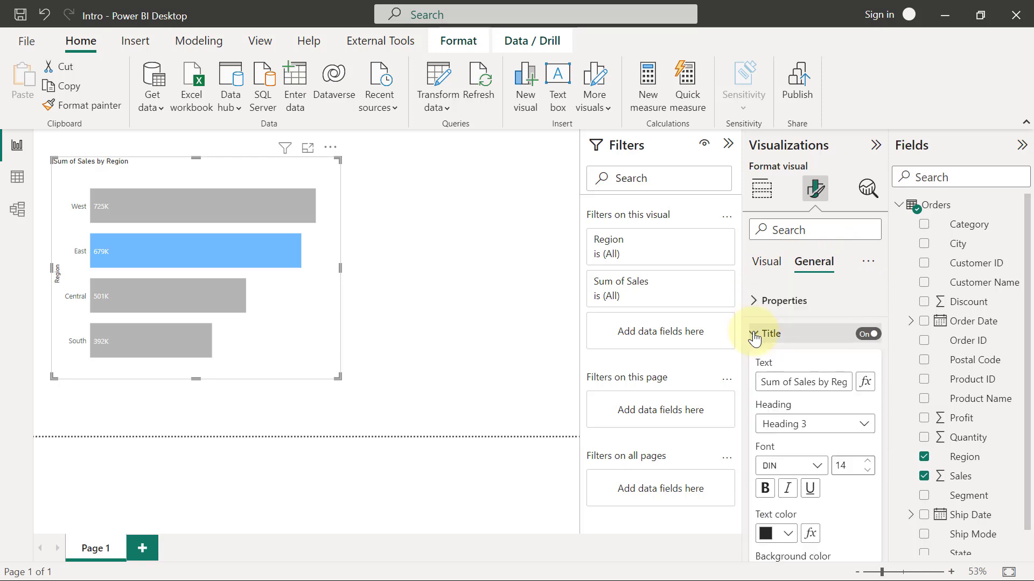
{"action": "left_click", "coordinate": [803, 384]}
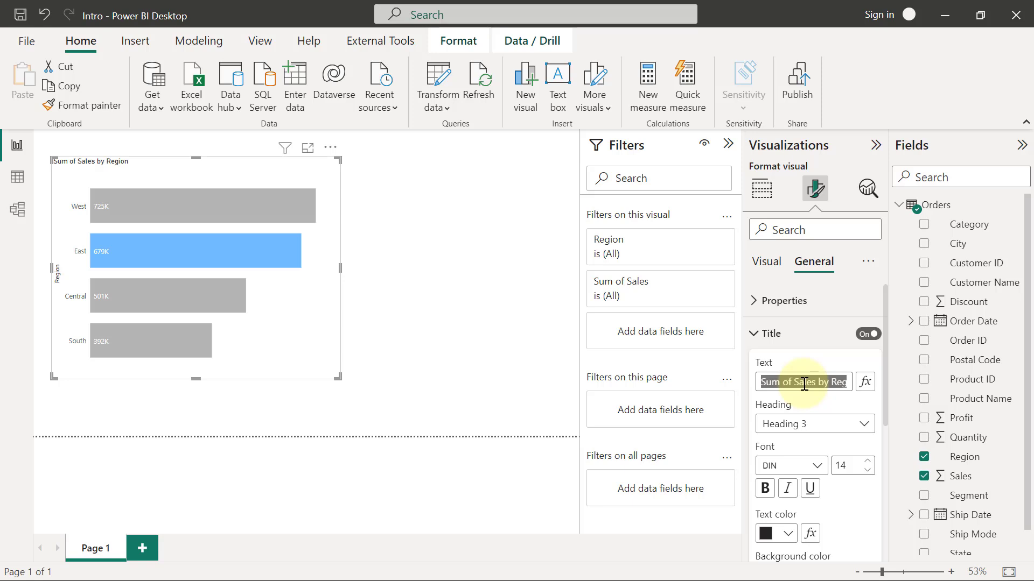
{"action": "type", "text": "Tota"}
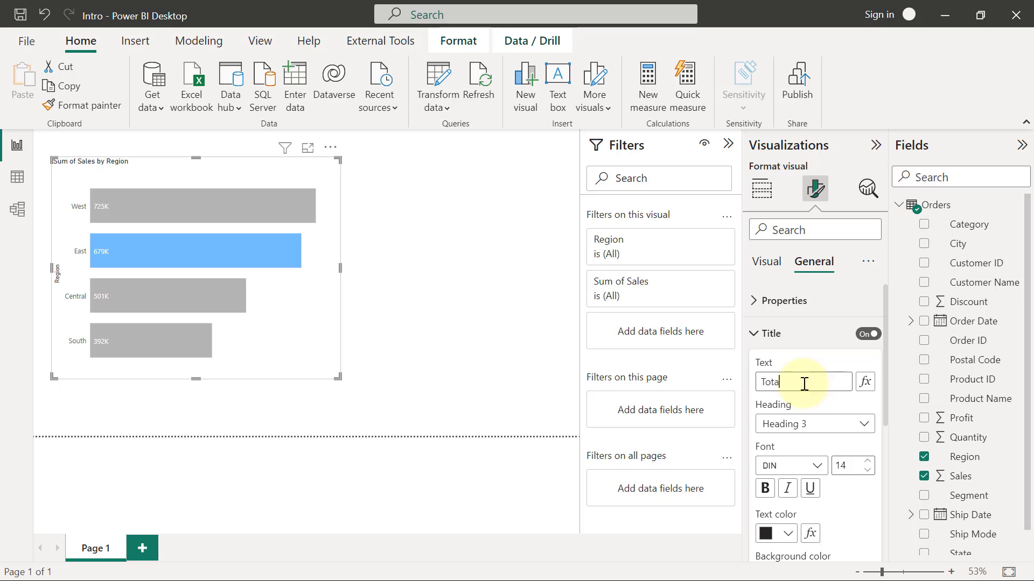
{"action": "type", "text": "l Revenu"}
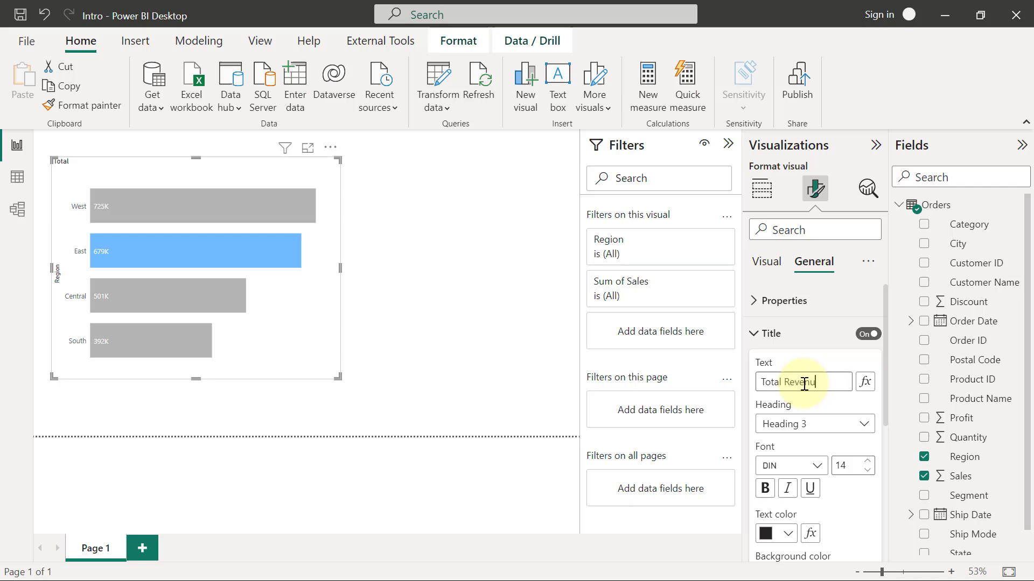
{"action": "type", "text": "e by "}
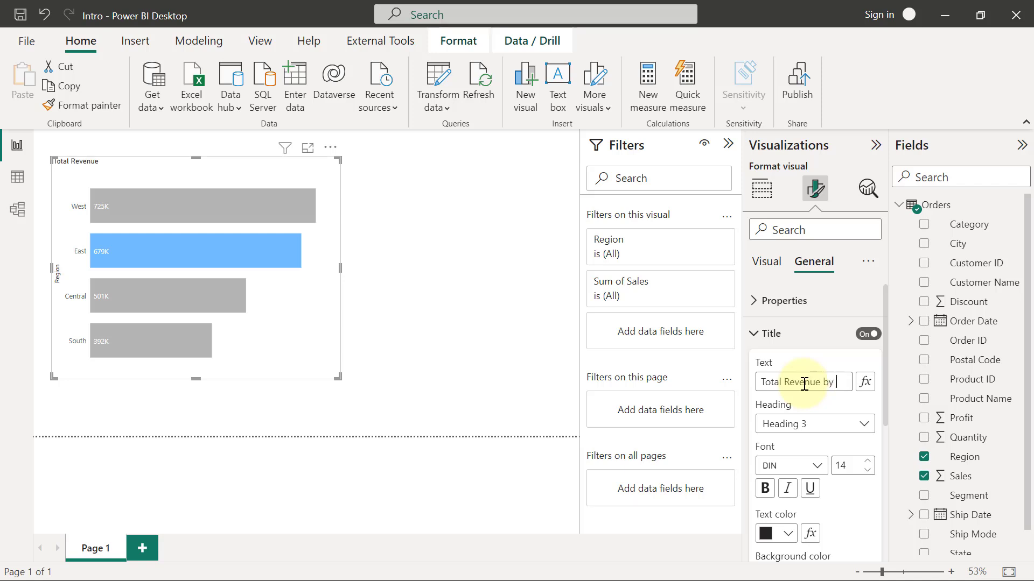
{"action": "type", "text": "Region"}
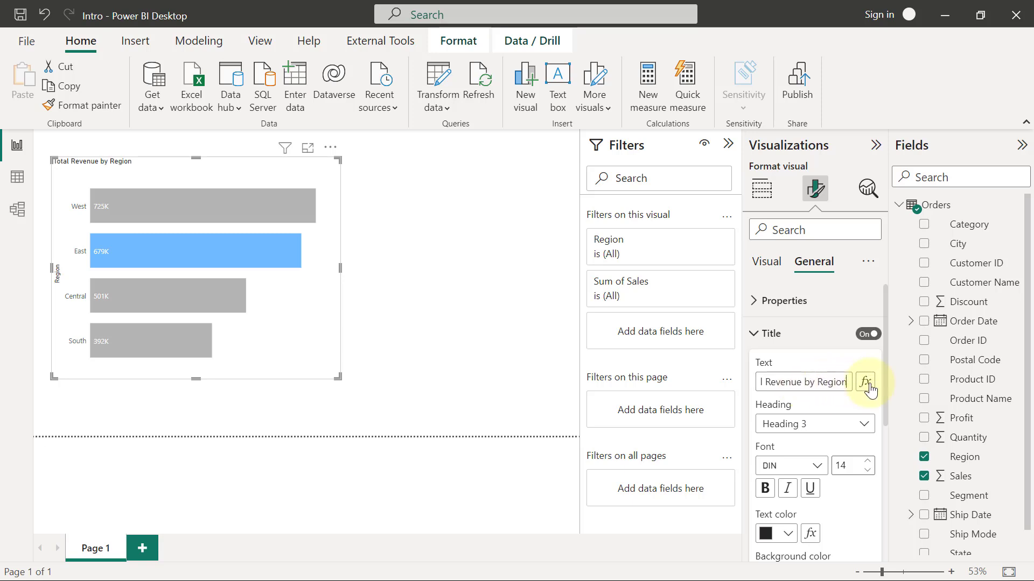
{"action": "left_click_drag", "start_coordinate": [885, 362], "coordinate": [886, 388]}
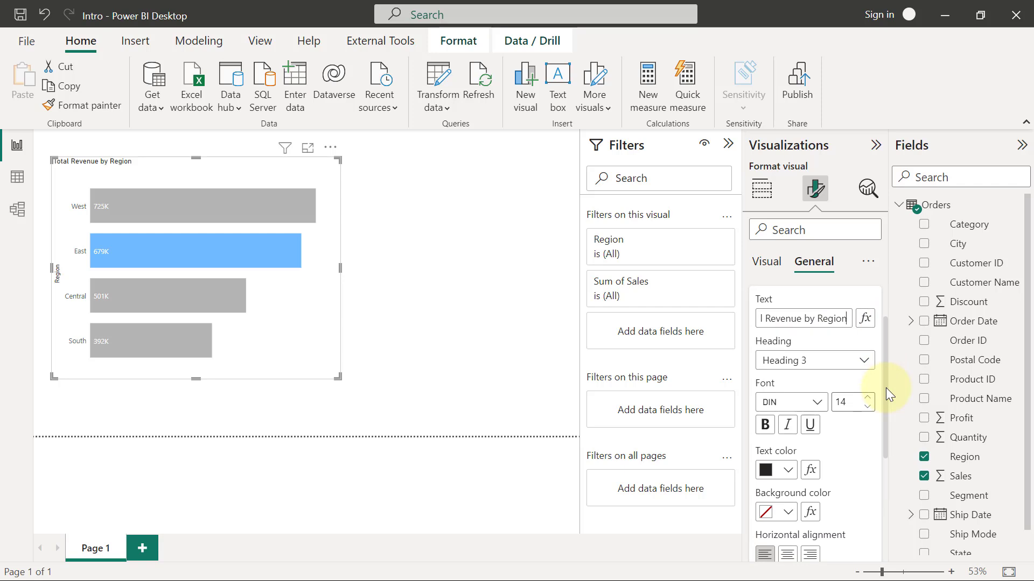
{"action": "left_click_drag", "start_coordinate": [886, 387], "coordinate": [887, 497]}
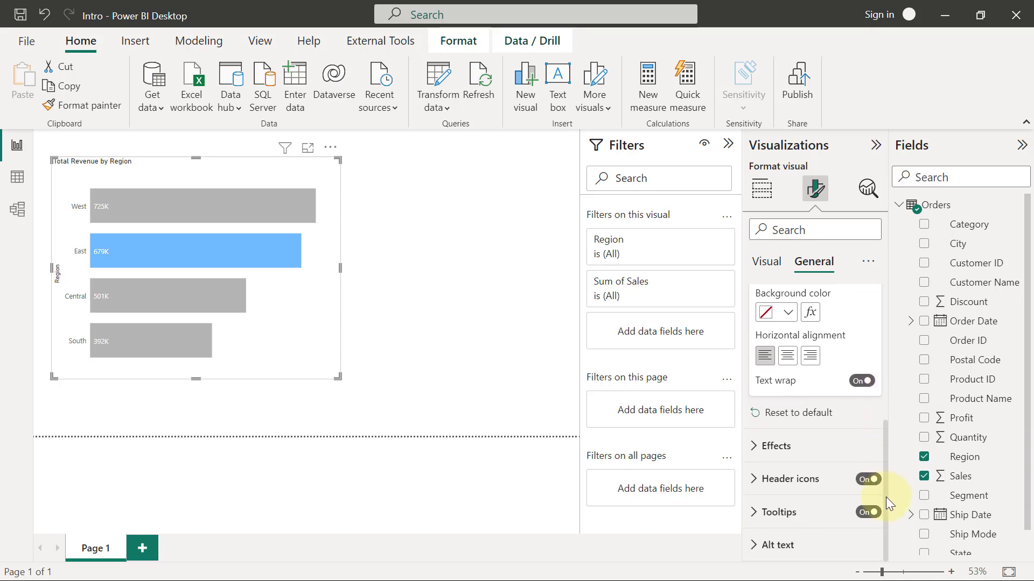
- Try a salmon chart background, then set it to white
{"action": "left_click", "coordinate": [760, 450]}
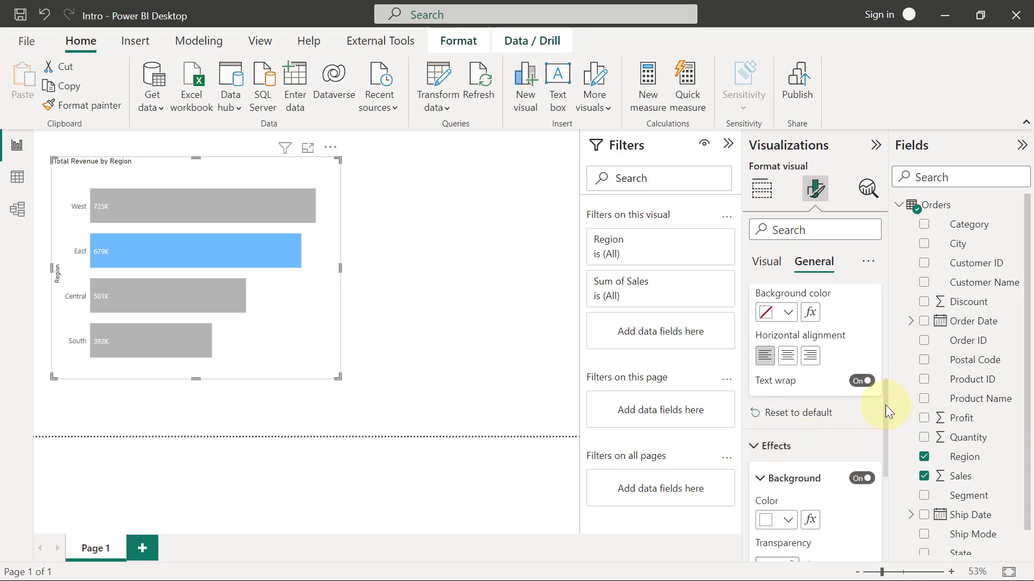
{"action": "left_click_drag", "start_coordinate": [885, 405], "coordinate": [887, 441]}
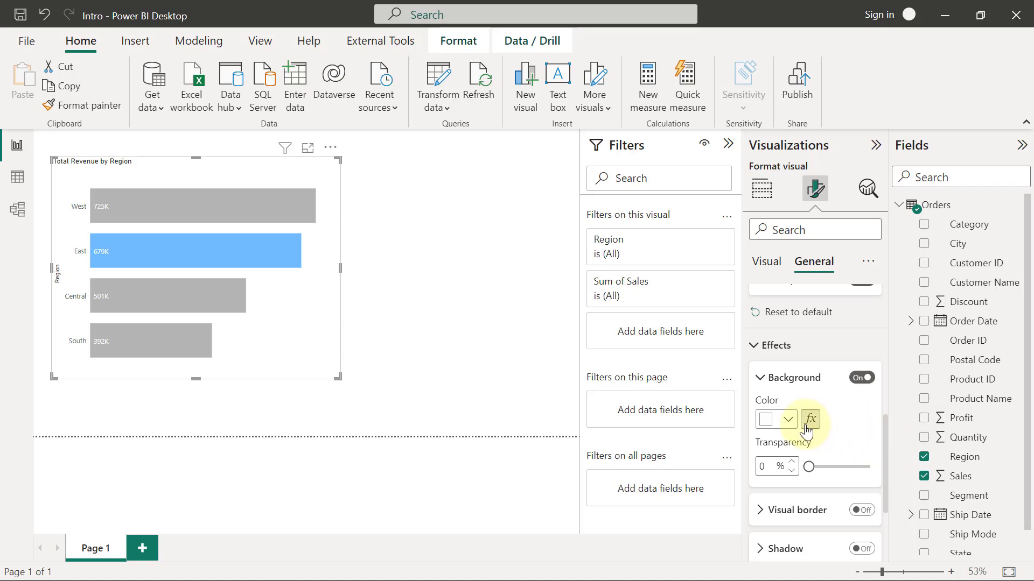
{"action": "left_click", "coordinate": [788, 420]}
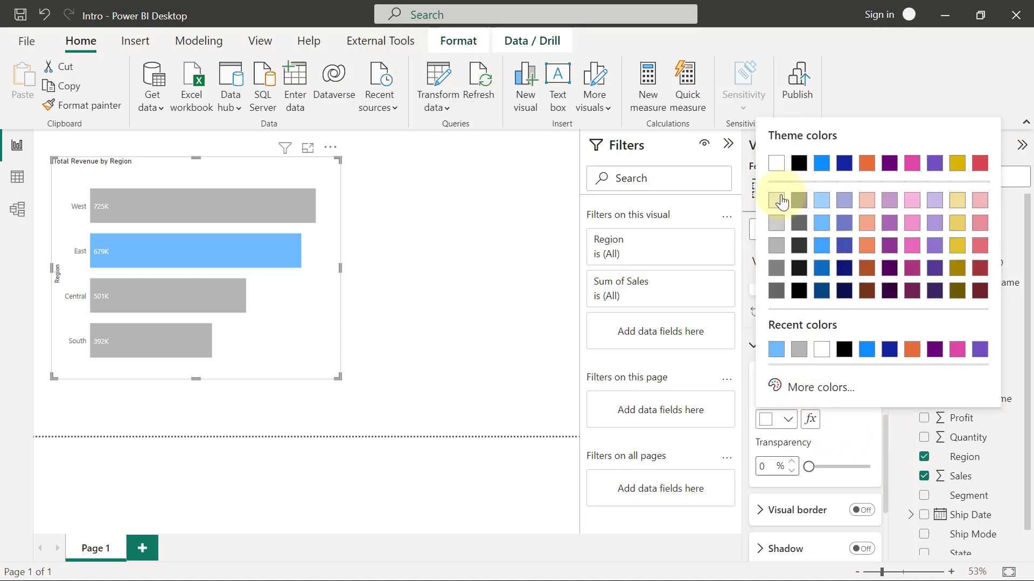
{"action": "left_click", "coordinate": [866, 223]}
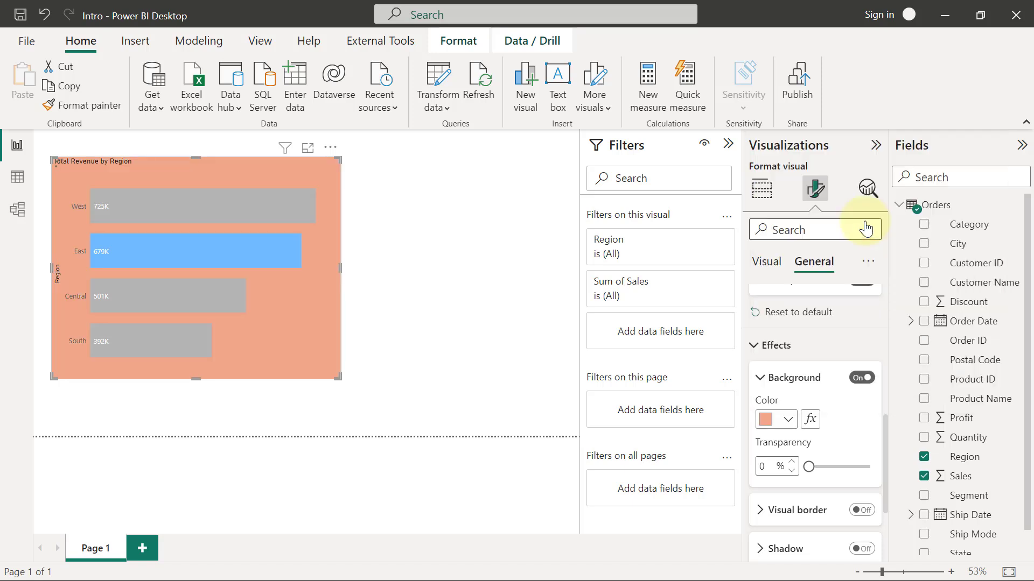
{"action": "left_click", "coordinate": [788, 421]}
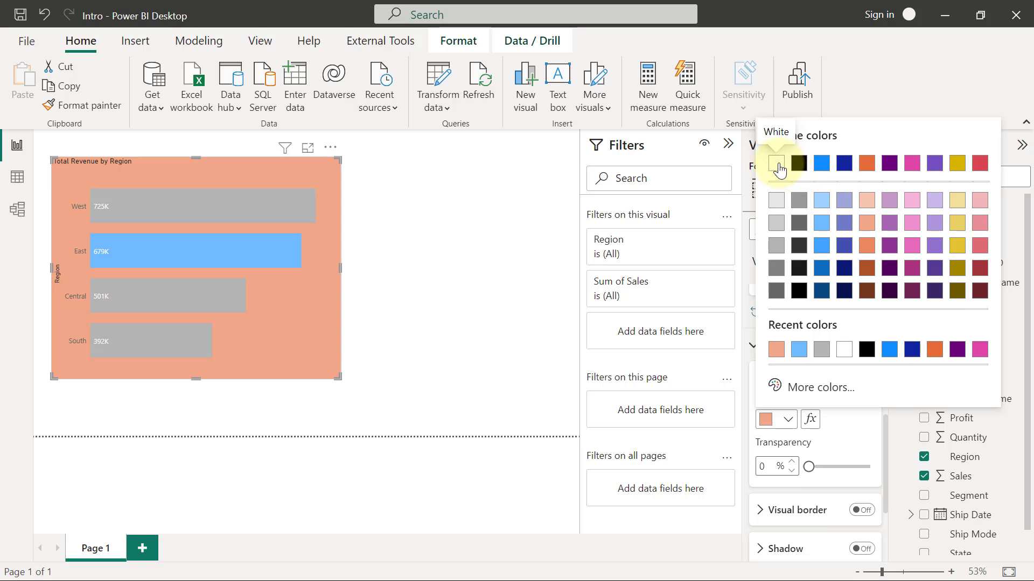
{"action": "left_click", "coordinate": [777, 163]}
{"action": "left_click_drag", "start_coordinate": [884, 418], "coordinate": [886, 444]}
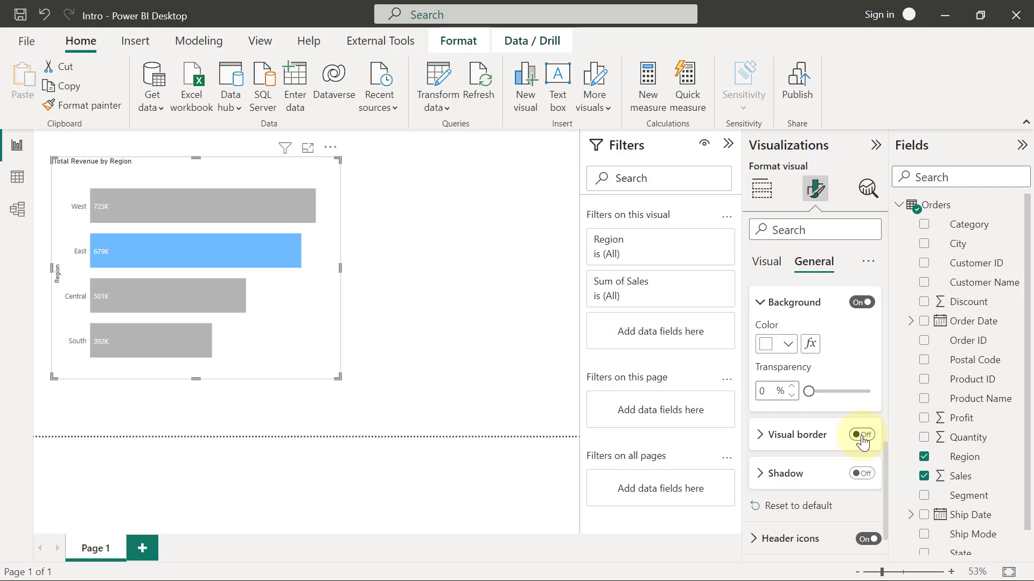
- Toggle a visual border on and off, then add an outside bottom-right drop shadow
{"action": "left_click", "coordinate": [861, 437]}
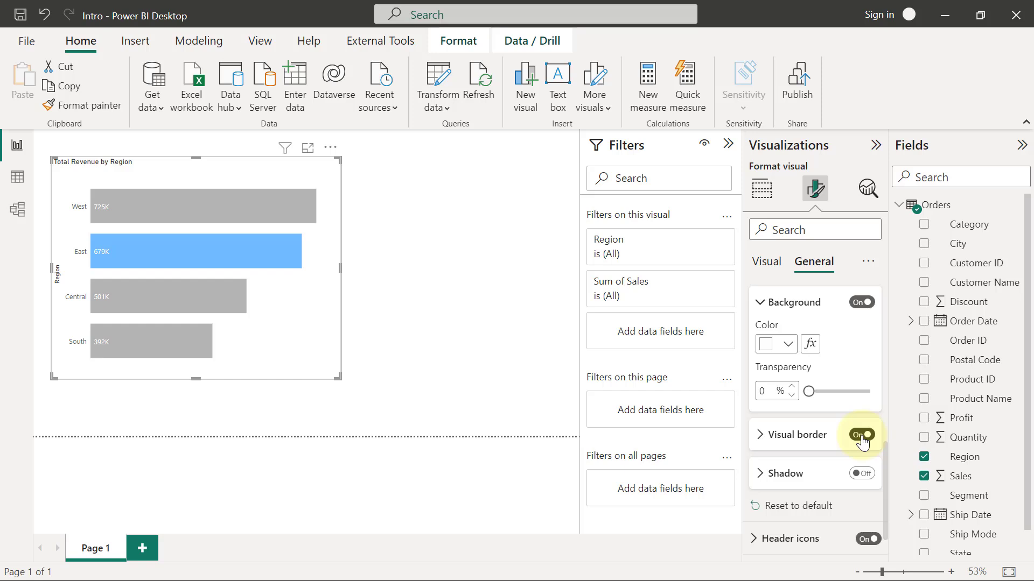
{"action": "left_click", "coordinate": [862, 436]}
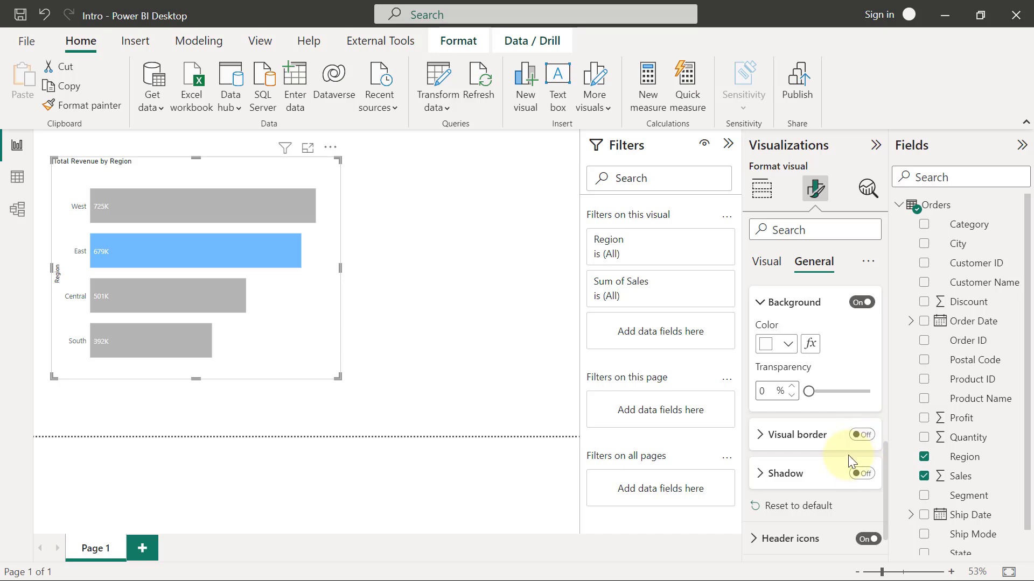
{"action": "left_click", "coordinate": [862, 475]}
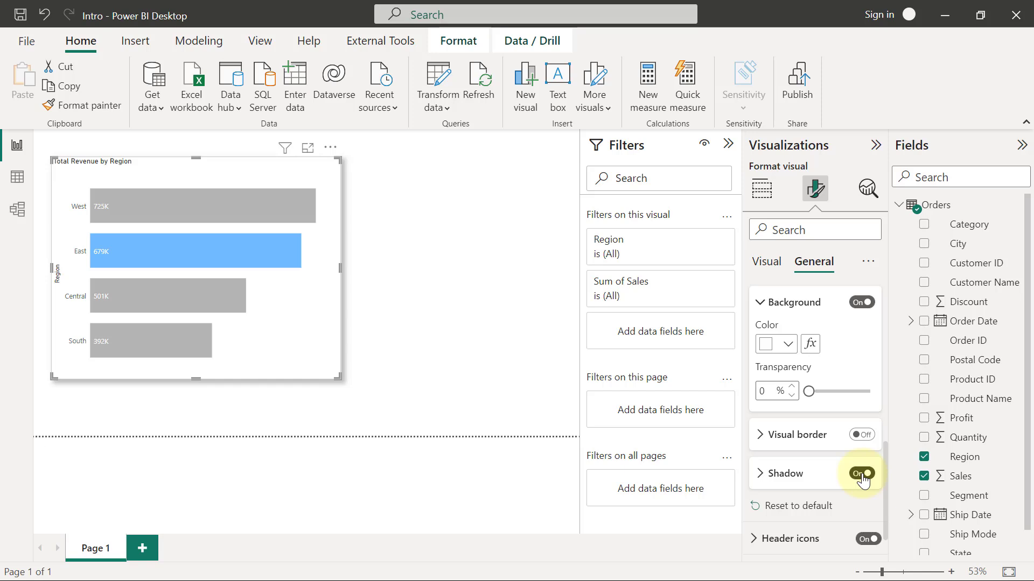
{"action": "left_click", "coordinate": [761, 476]}
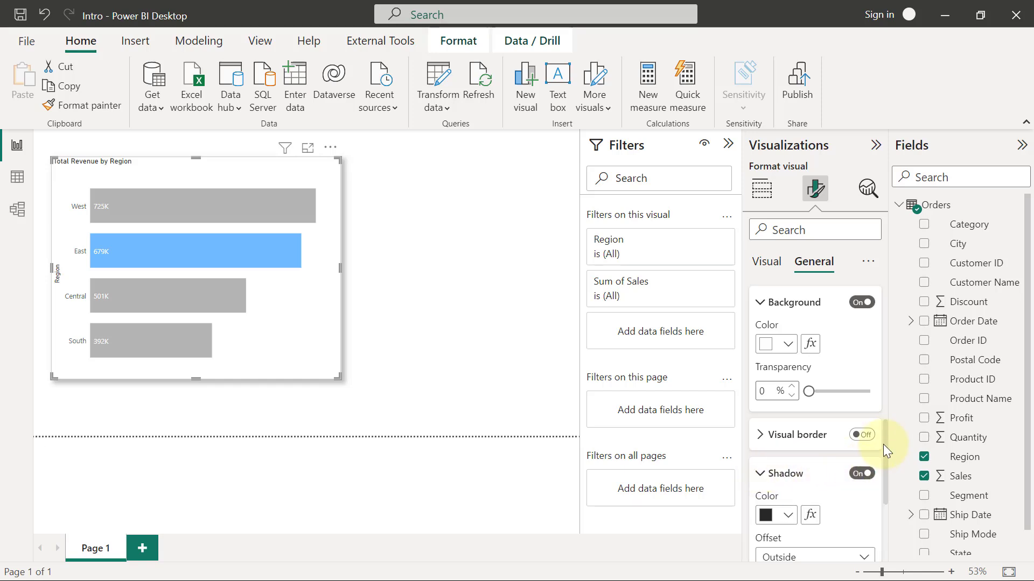
{"action": "left_click_drag", "start_coordinate": [883, 434], "coordinate": [884, 469]}
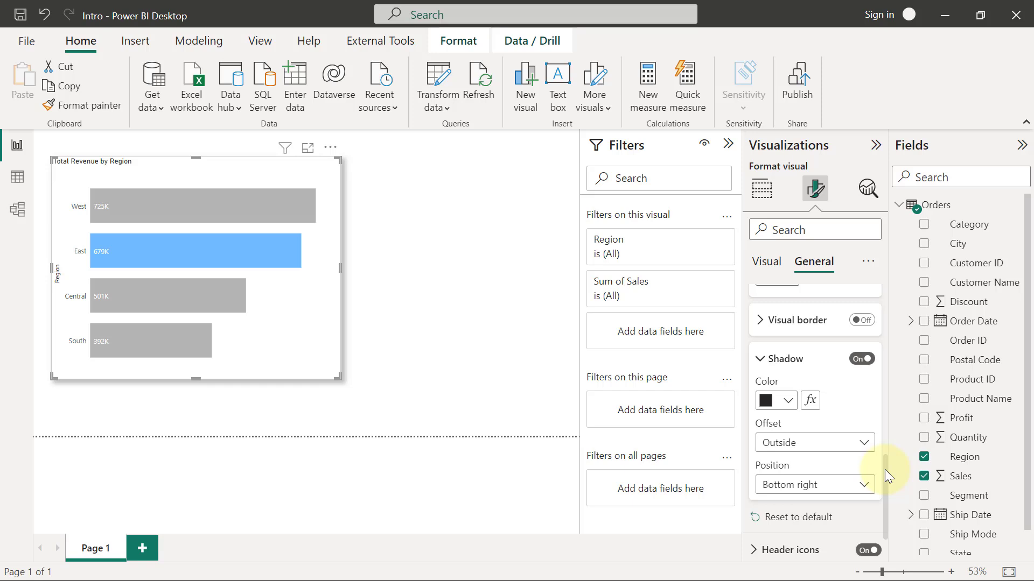
{"action": "left_click", "coordinate": [789, 232]}
- Search the Format pane for 'font', browse the matches, then replace the search term with 'color'
{"action": "type", "text": "font"}
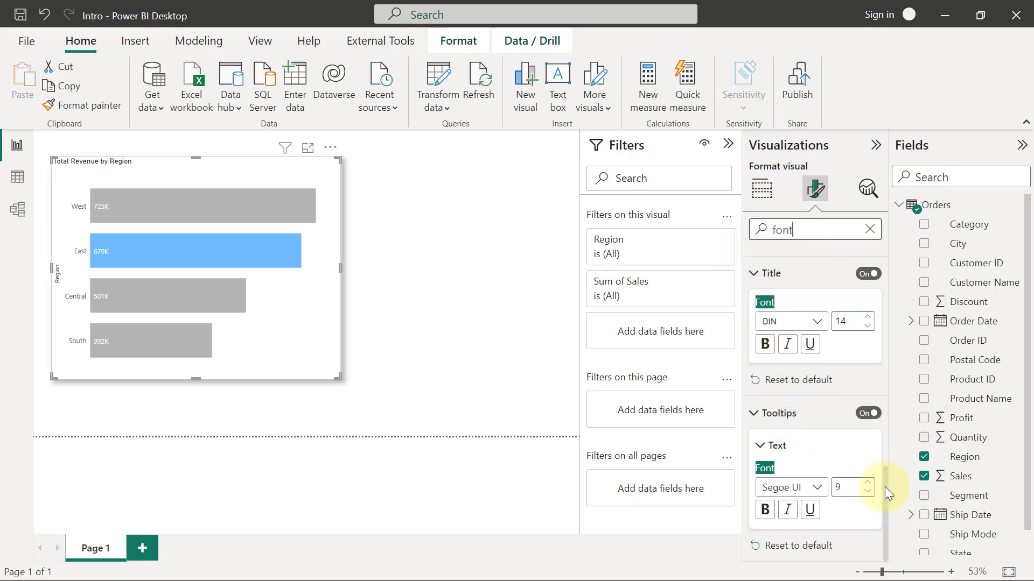
{"action": "left_click_drag", "start_coordinate": [885, 485], "coordinate": [884, 393]}
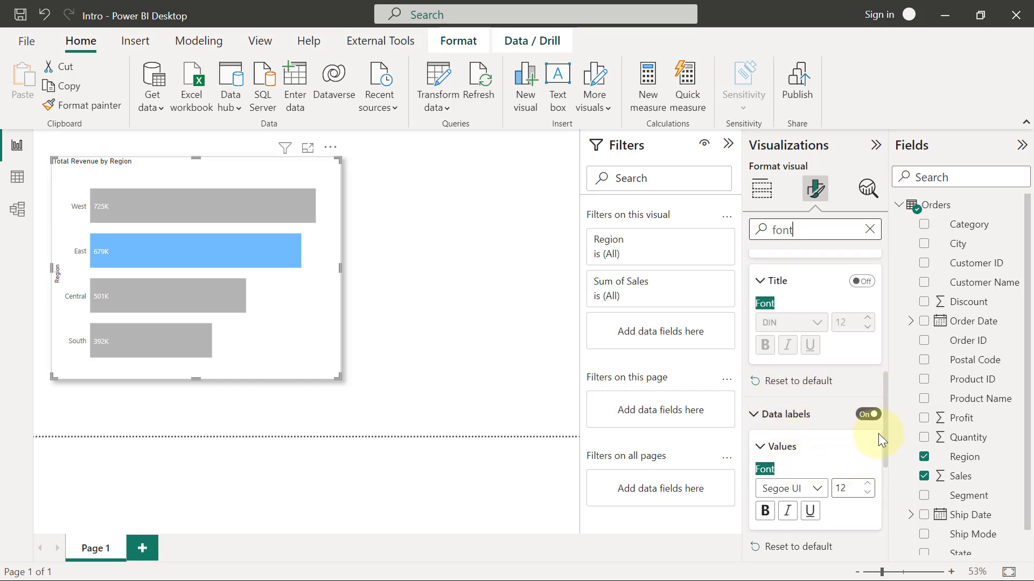
{"action": "scroll", "coordinate": [883, 397], "scroll_direction": "up", "scroll_amount": 2}
{"action": "left_click_drag", "start_coordinate": [883, 398], "coordinate": [887, 286]}
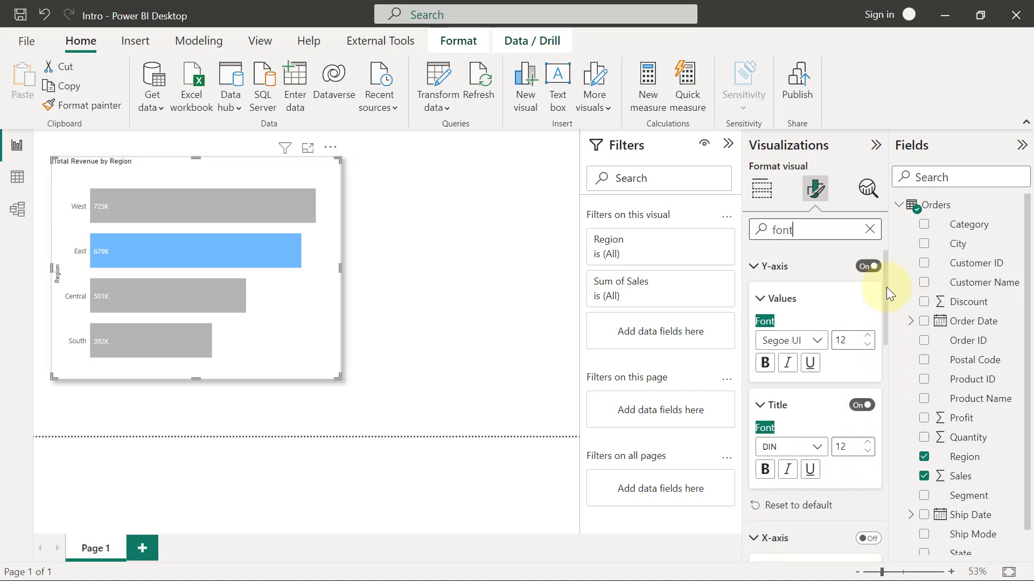
{"action": "left_click_drag", "start_coordinate": [795, 230], "coordinate": [771, 226]}
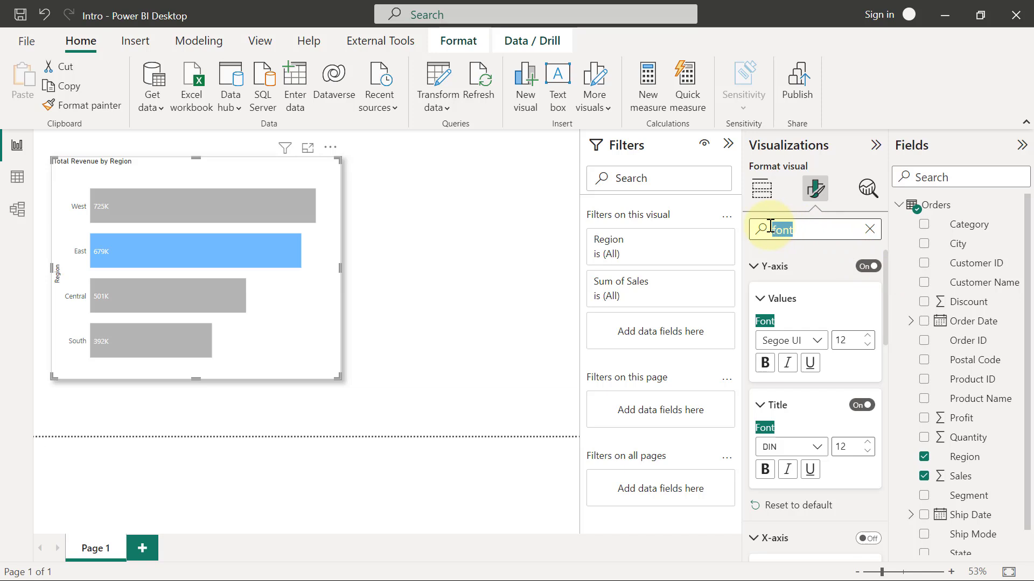
{"action": "type", "text": "color"}
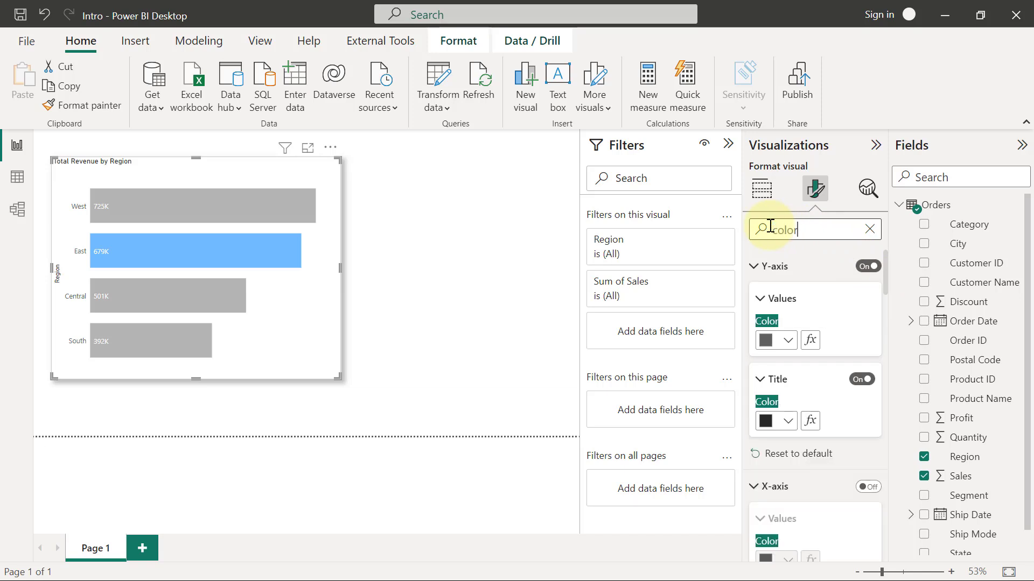